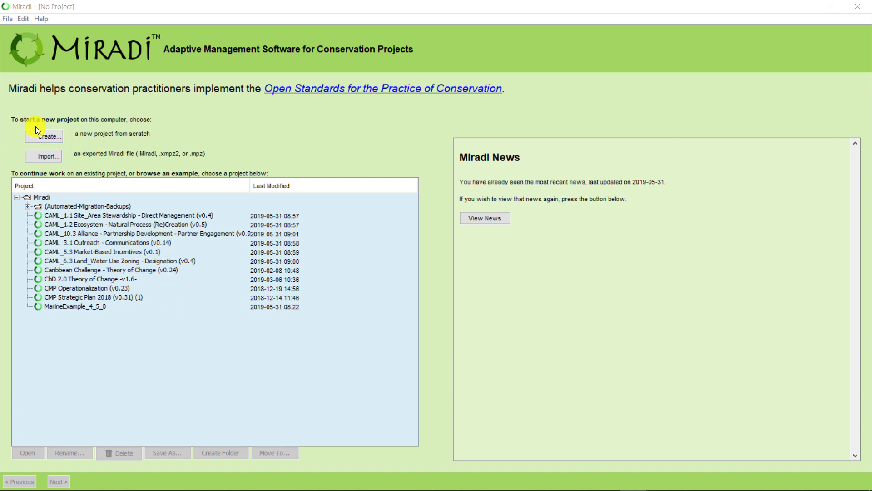
# - Open the MarineExample_4_5_0 project and page through the interview instructions on defining the initial project team
pyautogui.click(69, 307)
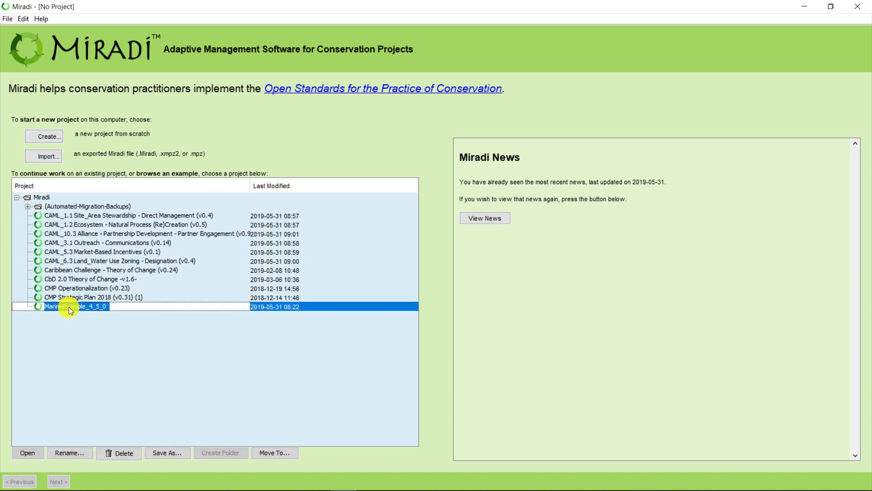
pyautogui.click(27, 454)
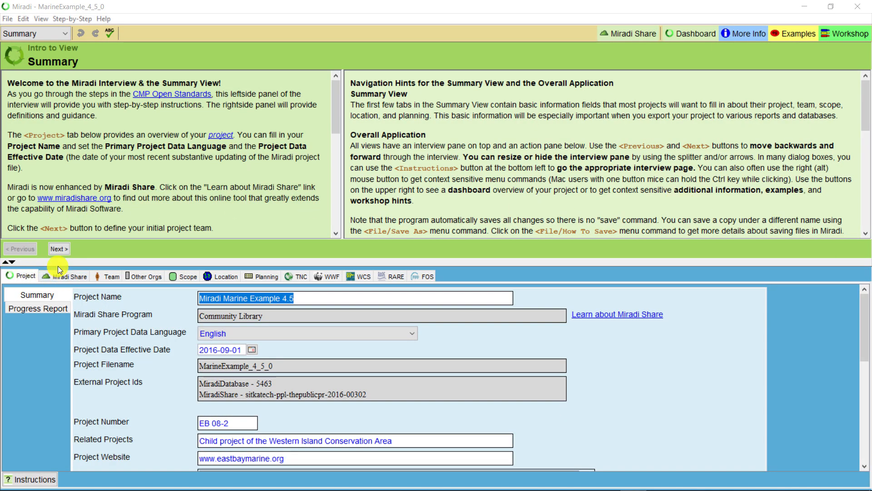
pyautogui.click(57, 249)
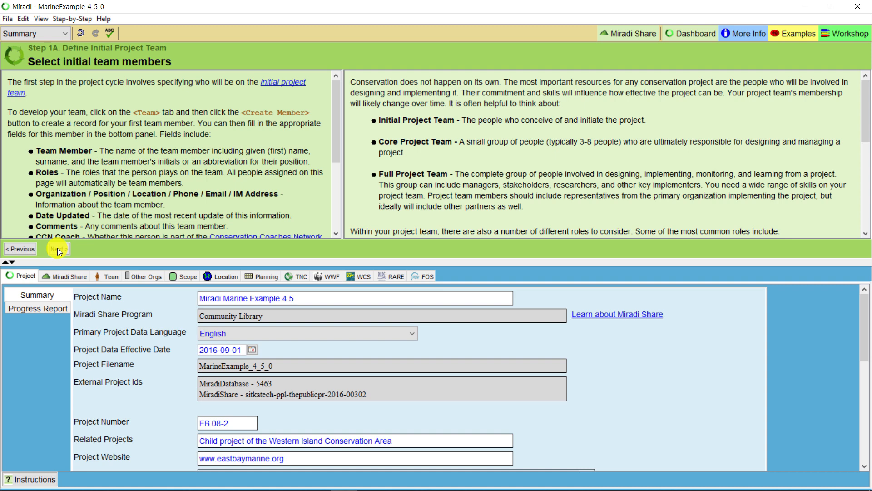
pyautogui.click(57, 249)
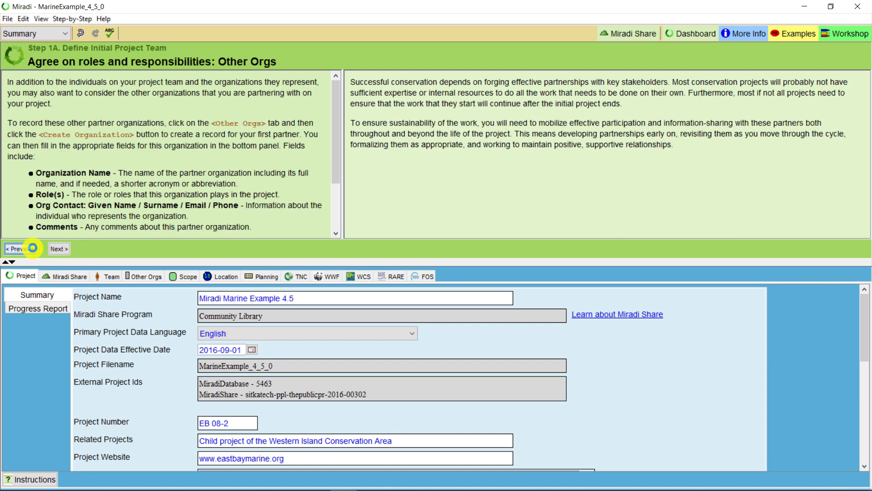
pyautogui.click(32, 248)
# - Collapse the interview instructions to enlarge the work area, keeping the Summary view selected
pyautogui.moveTo(81, 260); pyautogui.dragTo(76, 40)
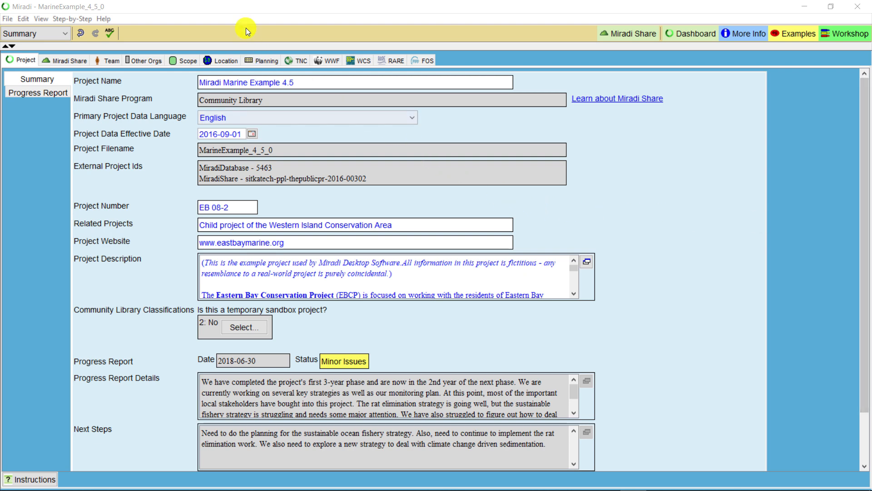
pyautogui.click(64, 32)
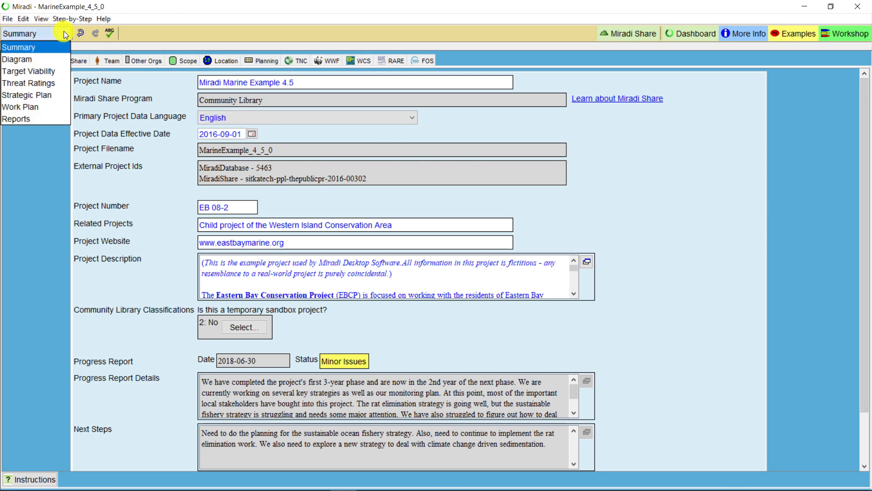
pyautogui.click(67, 50)
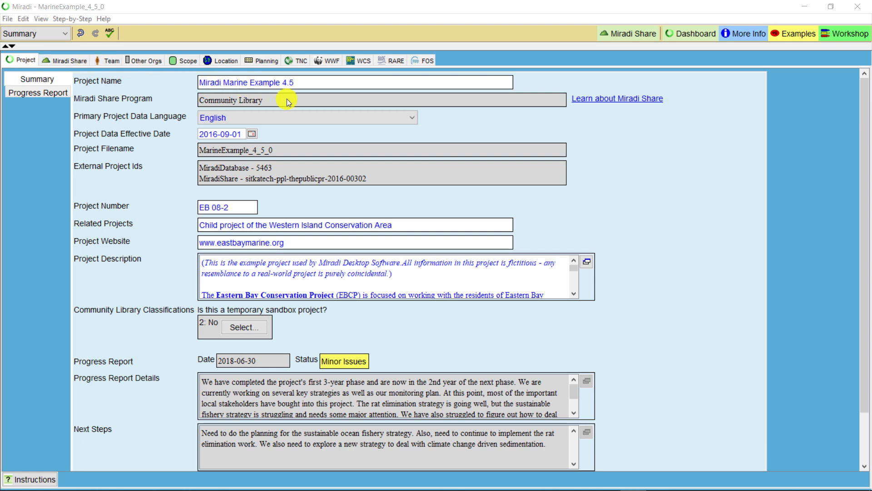
# - Examine the project name and read the full project description in an enlarged separate window
pyautogui.tripleClick(331, 84)
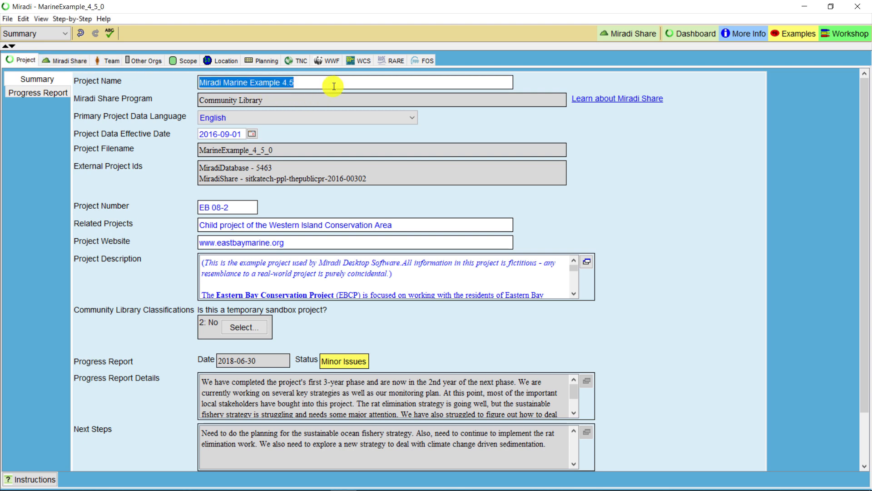
pyautogui.click(477, 269)
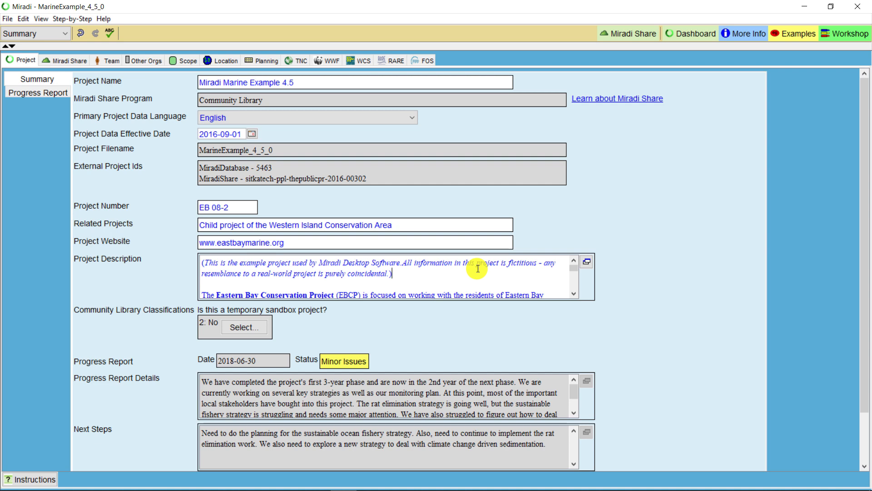
pyautogui.click(586, 262)
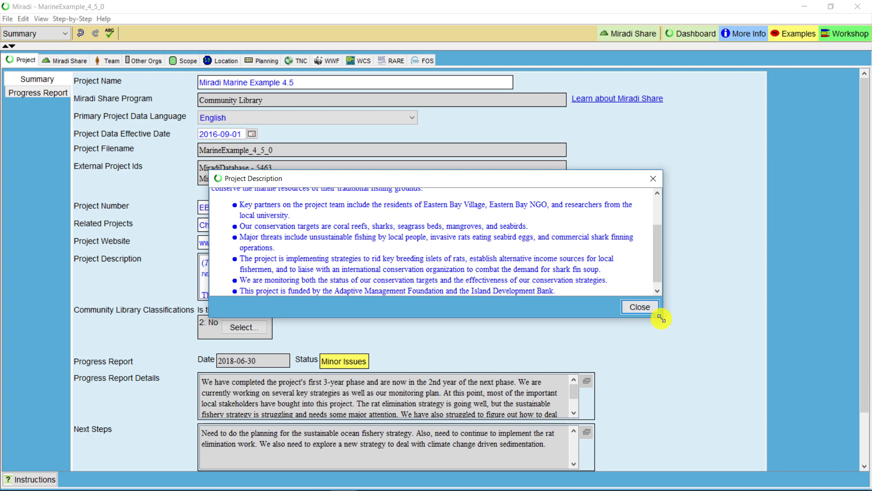
pyautogui.moveTo(662, 318); pyautogui.dragTo(701, 398)
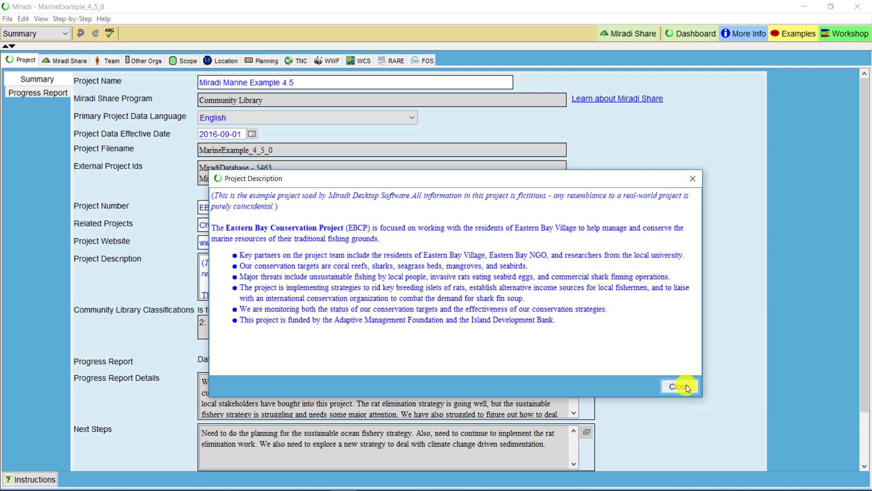
pyautogui.click(686, 386)
# - Review the project's team members, partner organizations and work plan settings, including the fiscal year options
pyautogui.click(109, 60)
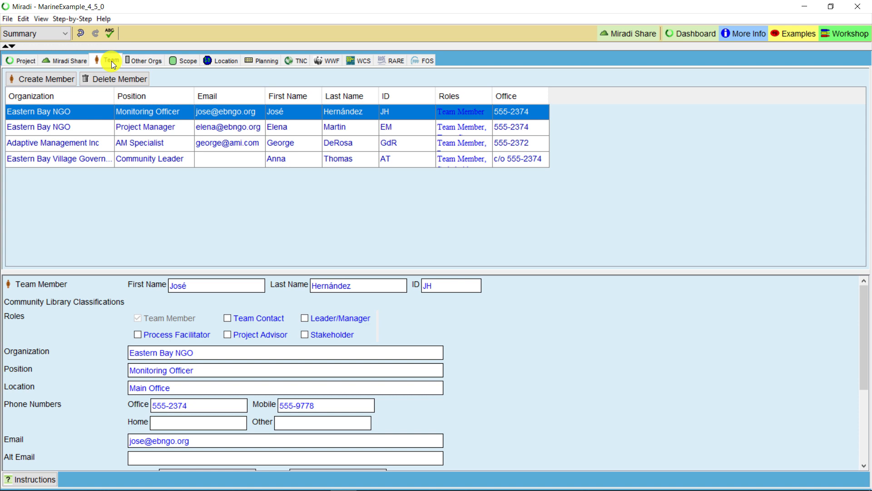
pyautogui.click(139, 60)
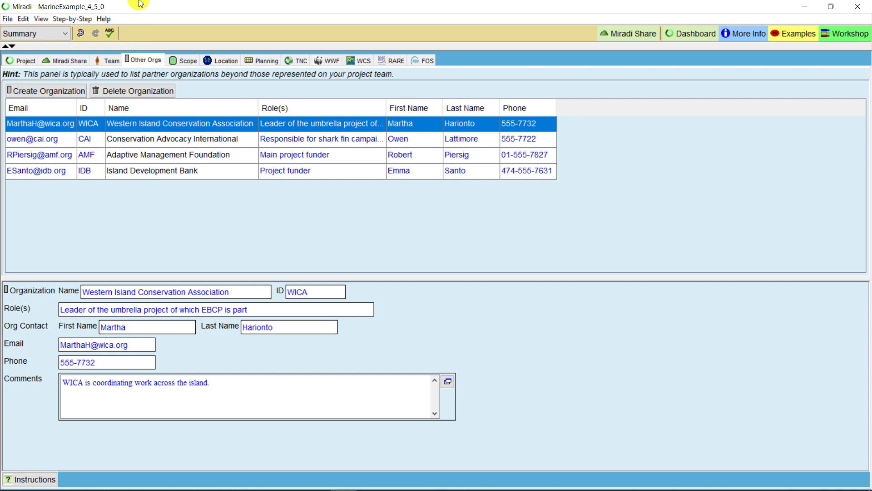
pyautogui.click(263, 59)
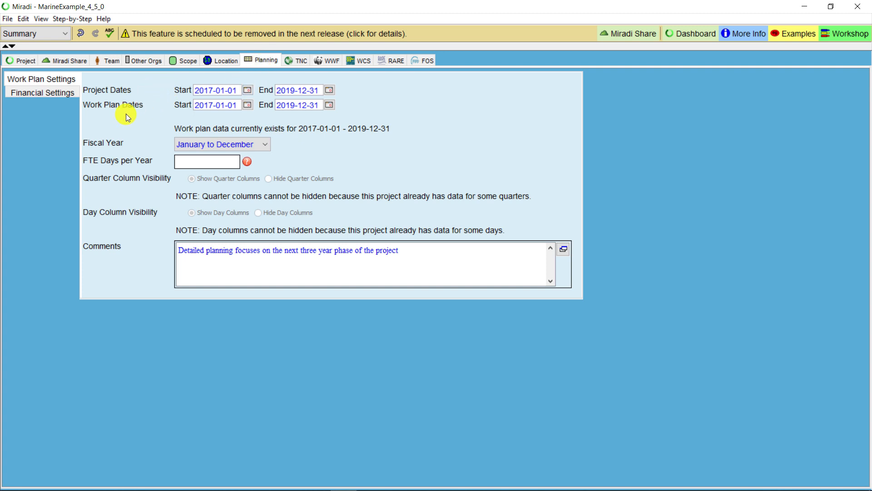
pyautogui.click(266, 144)
pyautogui.click(266, 144)
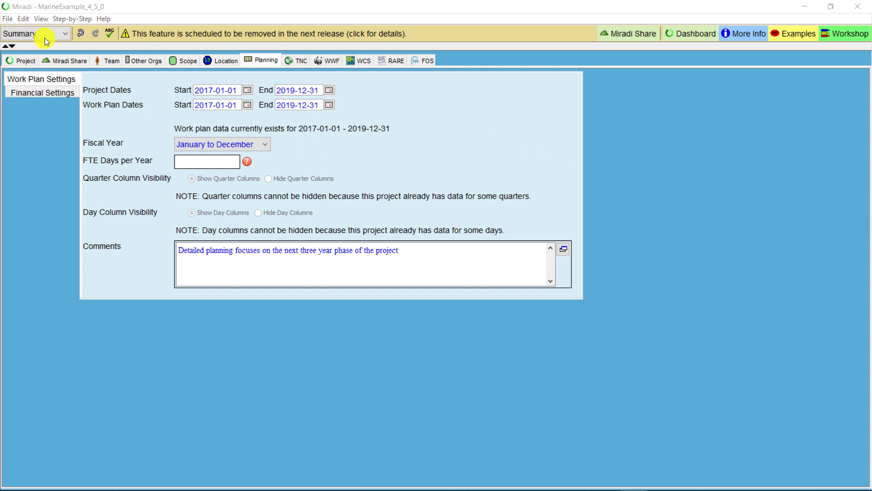
# - Switch to the Diagram view and go from the conceptual model to the results chains
pyautogui.click(54, 30)
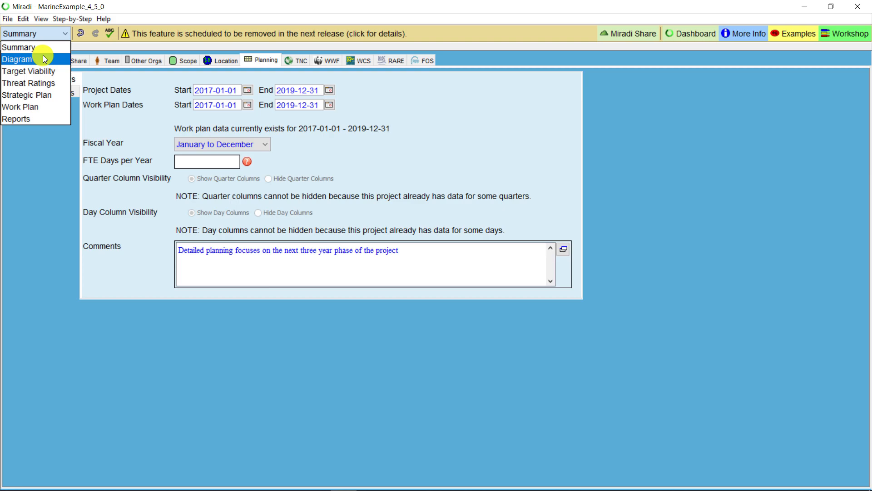
pyautogui.click(43, 58)
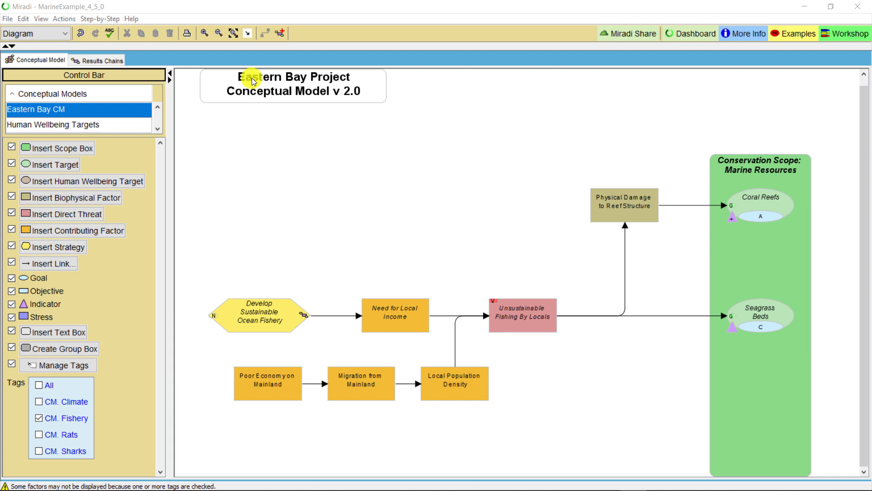
pyautogui.click(48, 61)
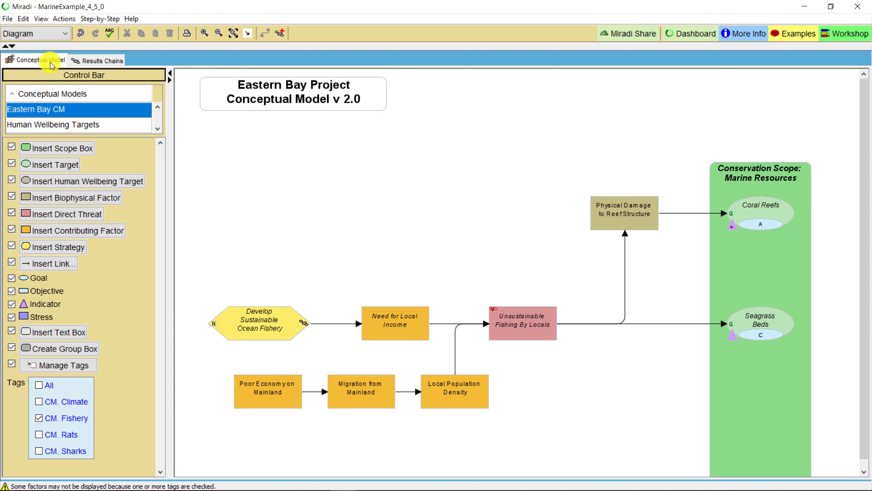
pyautogui.click(93, 61)
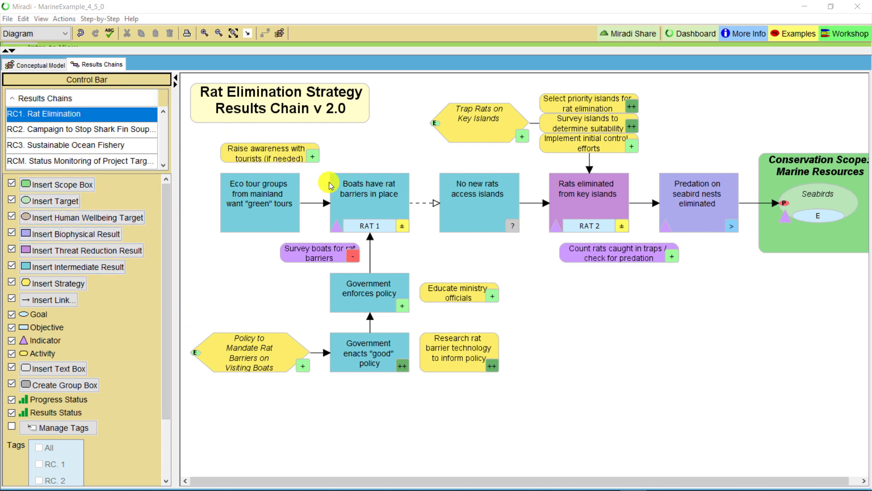
# - Review the objective of the "Boats have rat barriers in place" result and the summary of the "Policy to Mandate Rat Barriers on Visiting Boats" strategy
pyautogui.doubleClick(376, 208)
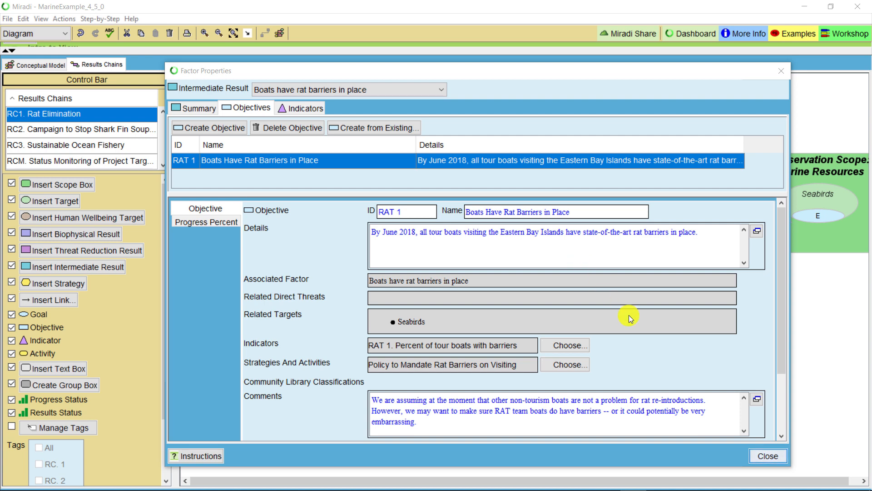
pyautogui.click(767, 454)
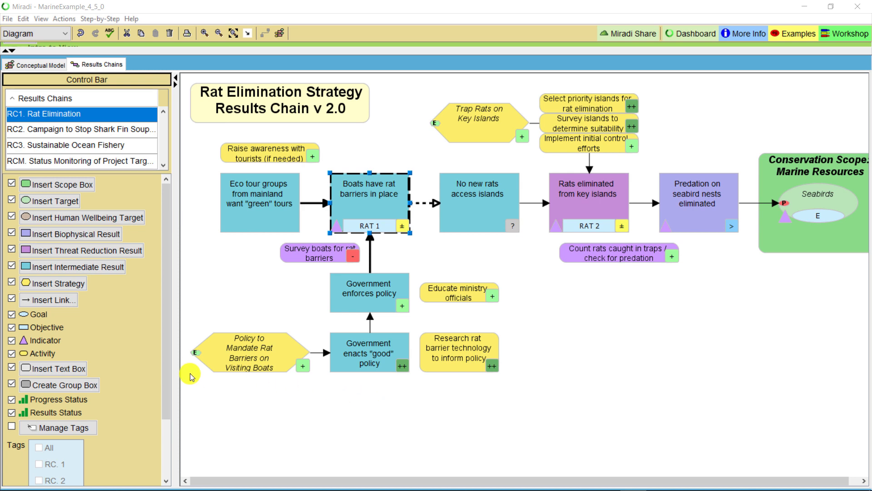
pyautogui.click(251, 350)
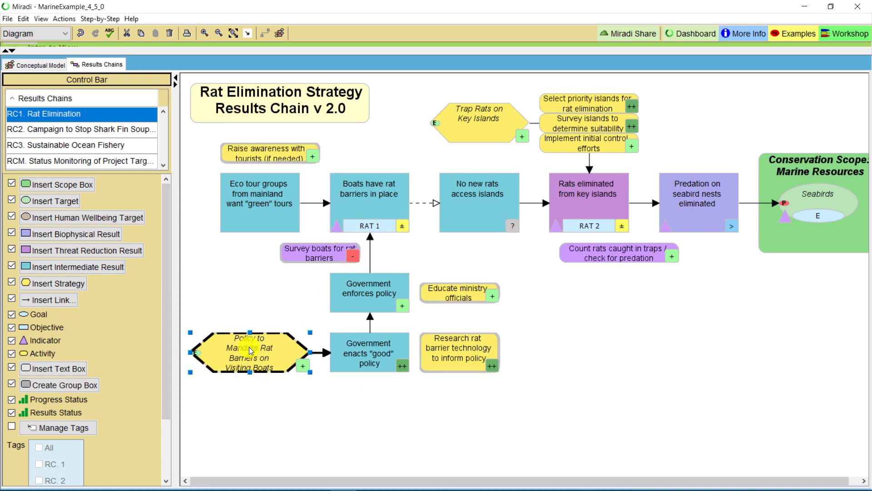
pyautogui.doubleClick(251, 350)
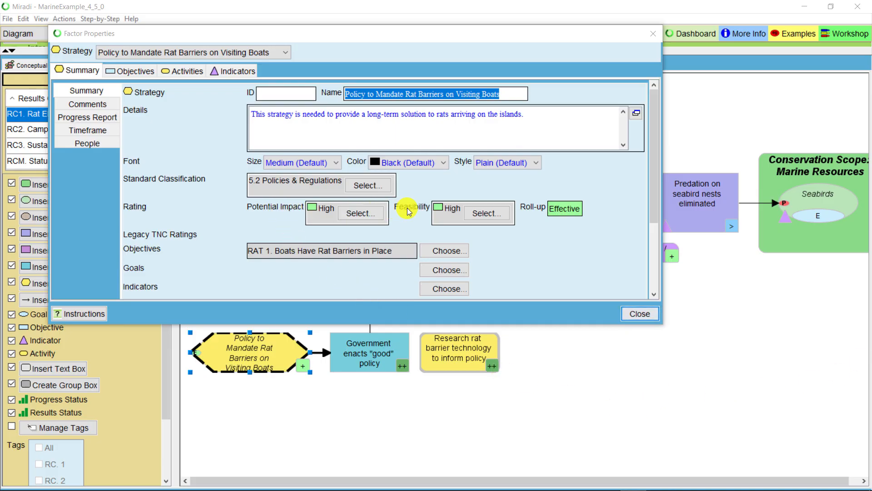
pyautogui.click(639, 314)
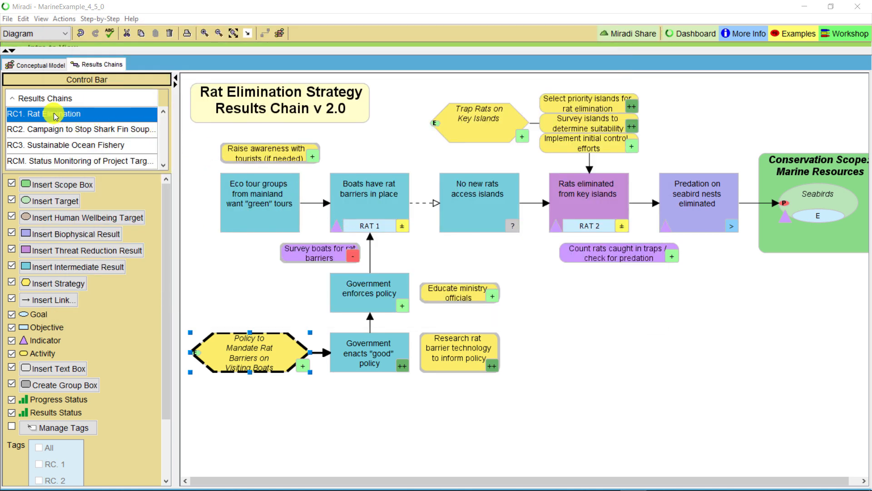
pyautogui.rightClick(55, 117)
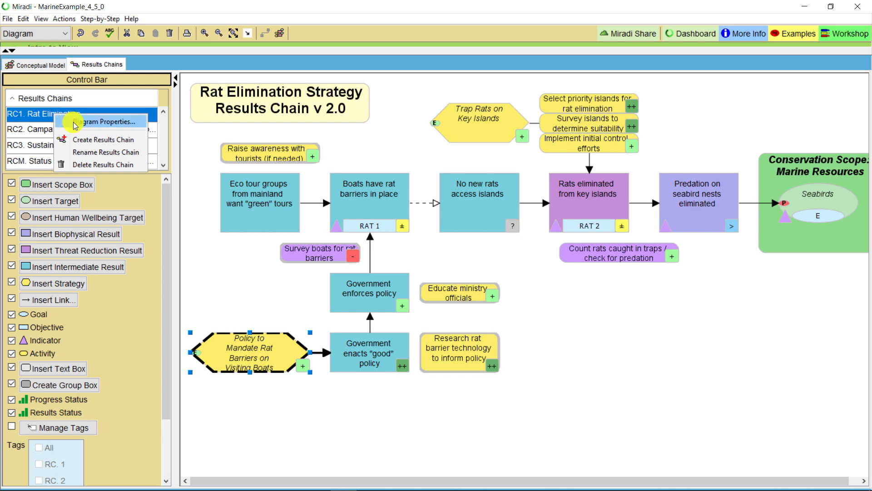
pyautogui.click(105, 141)
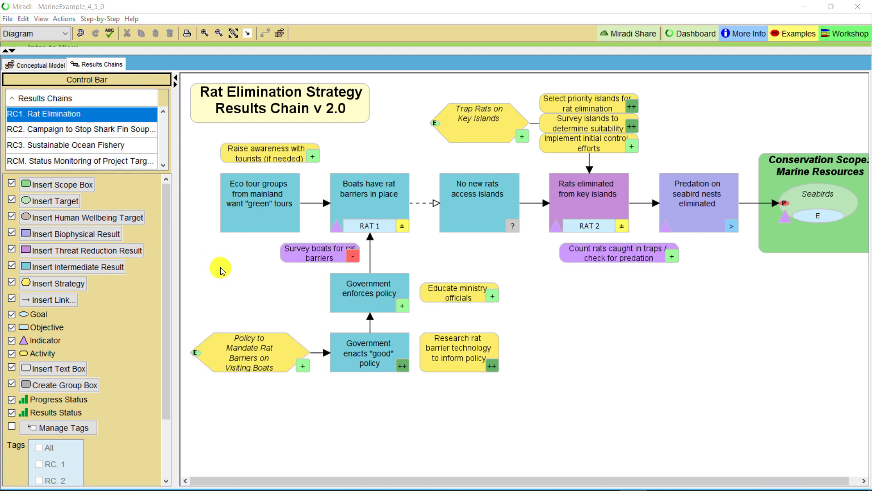
pyautogui.click(6, 19)
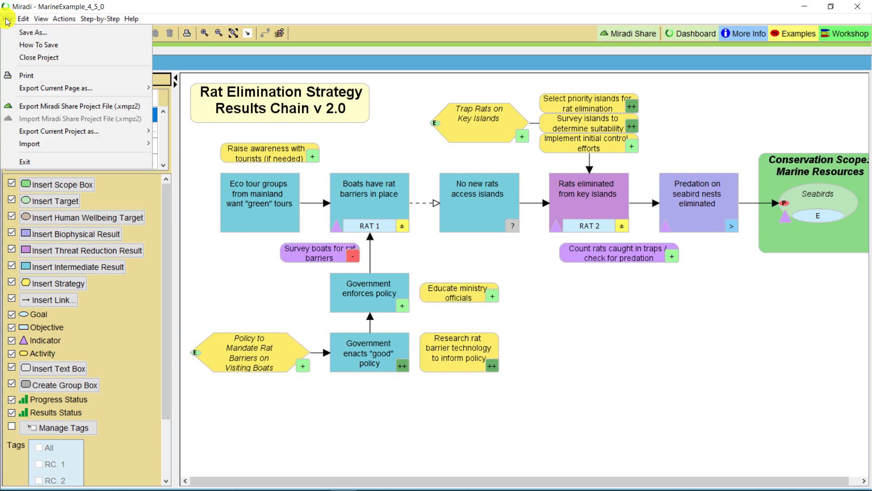
pyautogui.moveTo(82, 90)
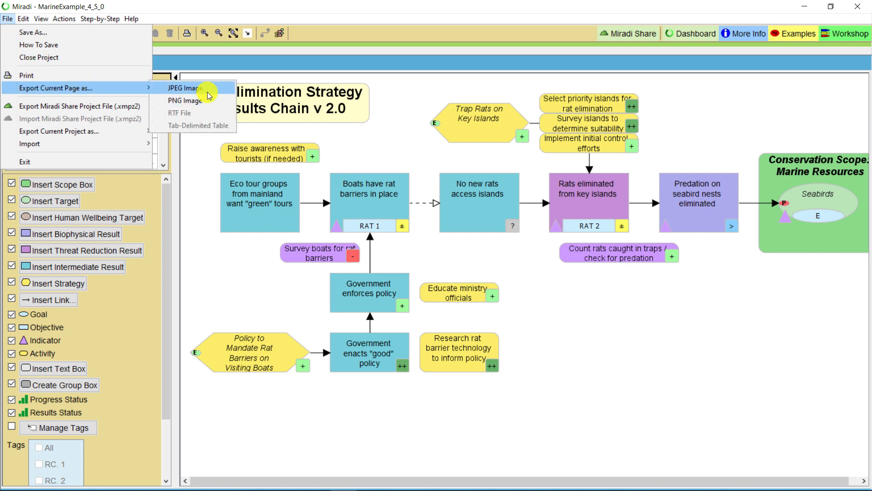
pyautogui.click(525, 358)
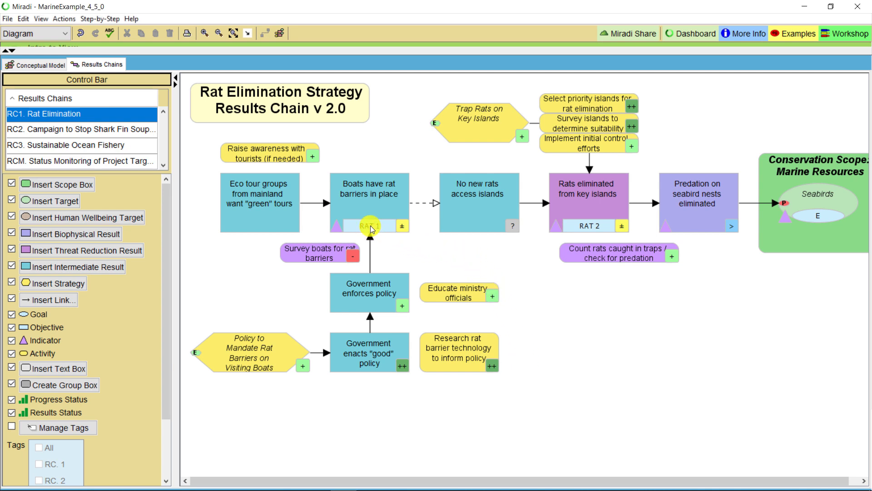
# - Read the pop-up details for the objective, indicator and progress markers on the "Boats have rat barriers in place" result
pyautogui.moveTo(371, 229)
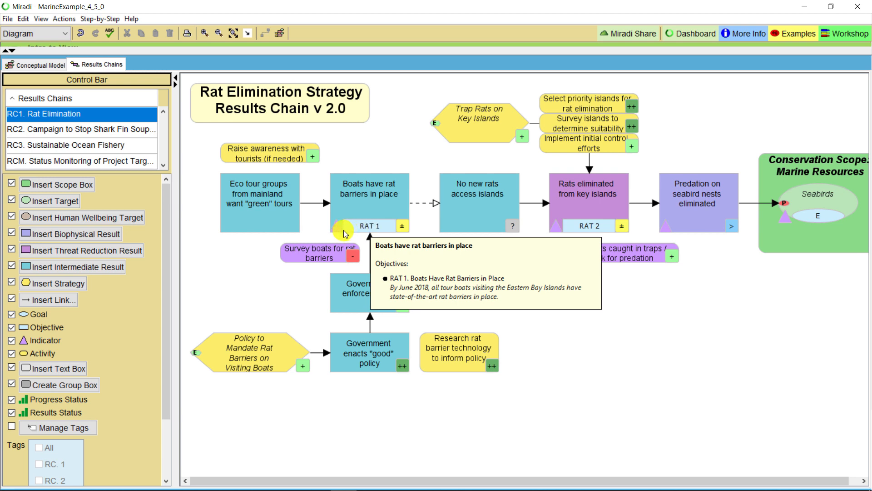
pyautogui.moveTo(335, 226)
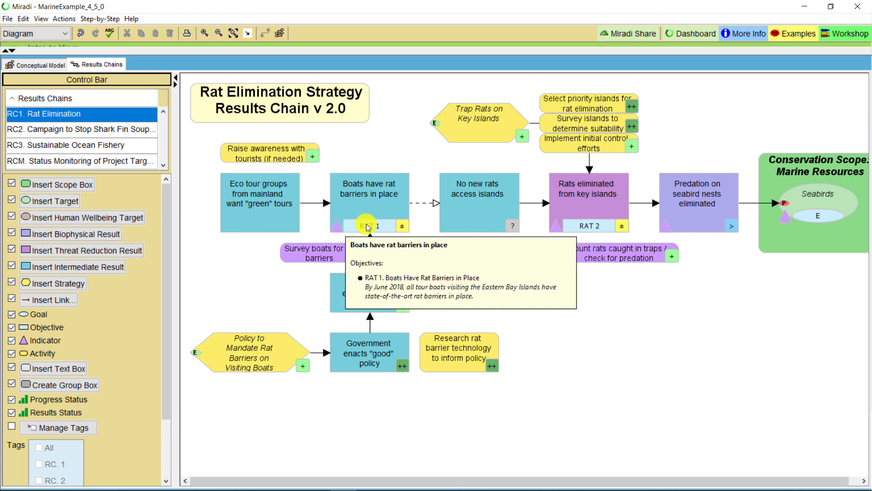
pyautogui.moveTo(402, 226)
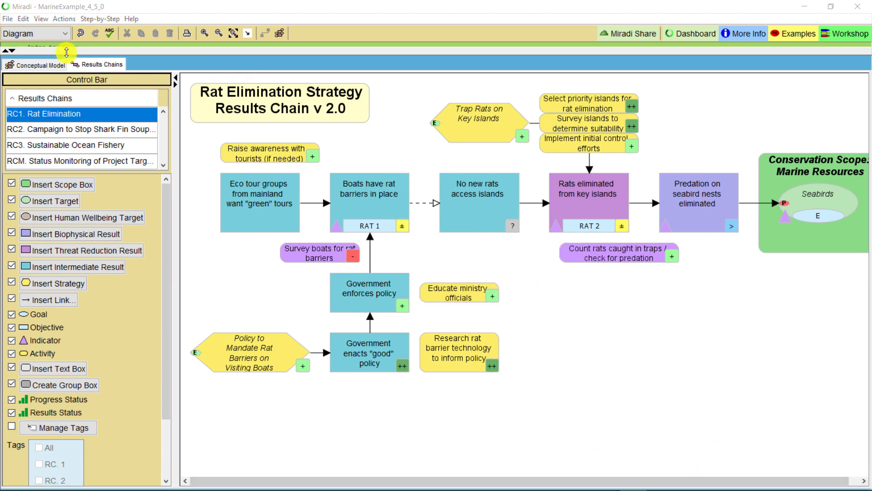
# - Switch to the Target Viability view and show the summary of the Coral Reefs target
pyautogui.click(65, 34)
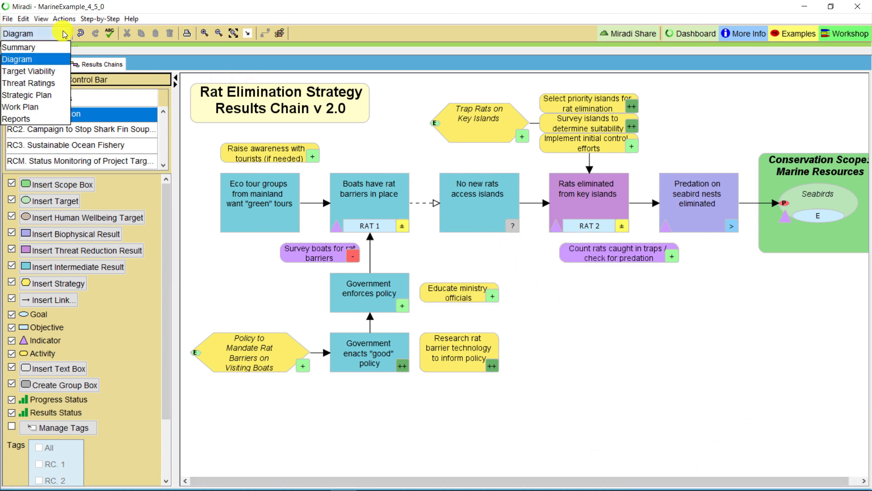
pyautogui.click(45, 74)
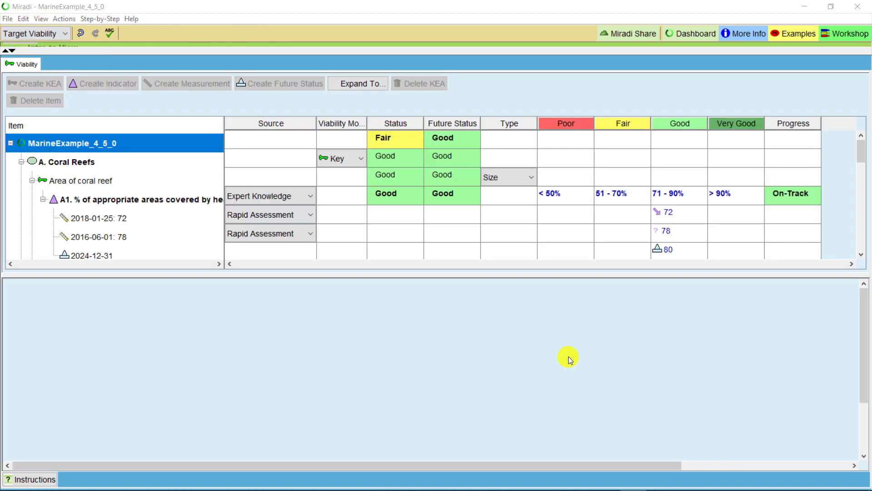
pyautogui.click(64, 163)
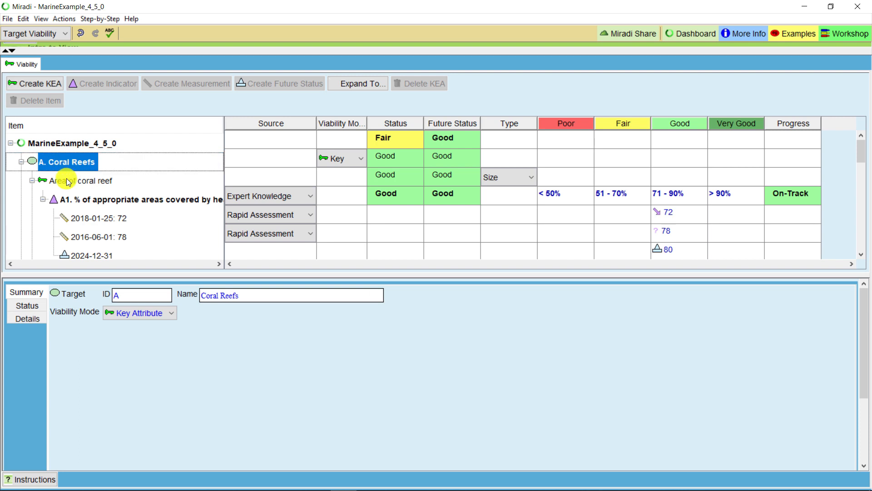
# - Review the details of the Area of coral reef key attribute, its A1 indicator and the 2018-01-25 measurement
pyautogui.click(68, 182)
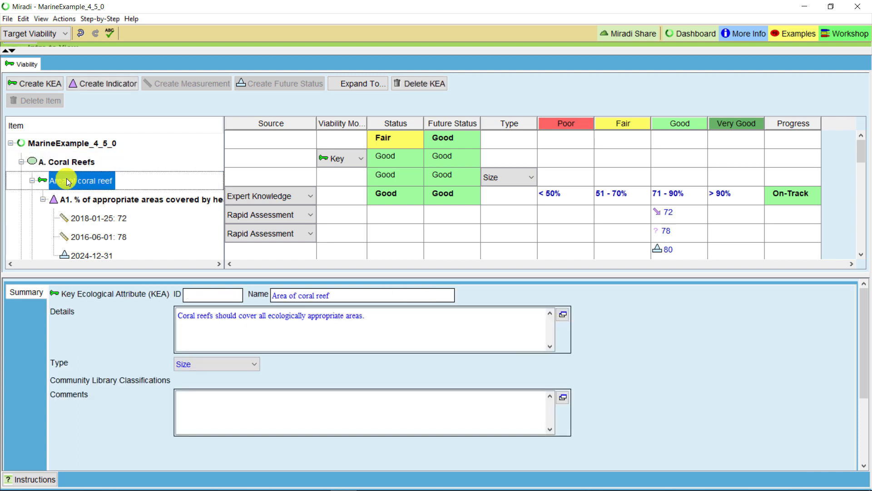
pyautogui.click(78, 203)
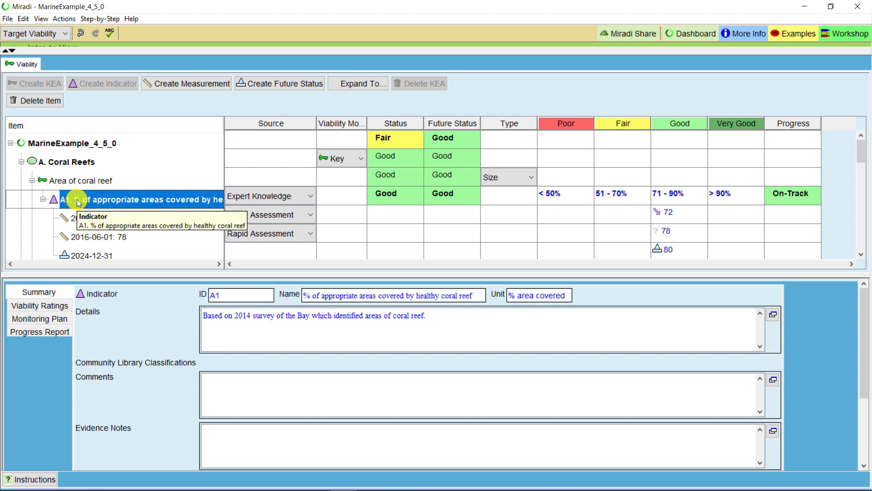
pyautogui.click(81, 218)
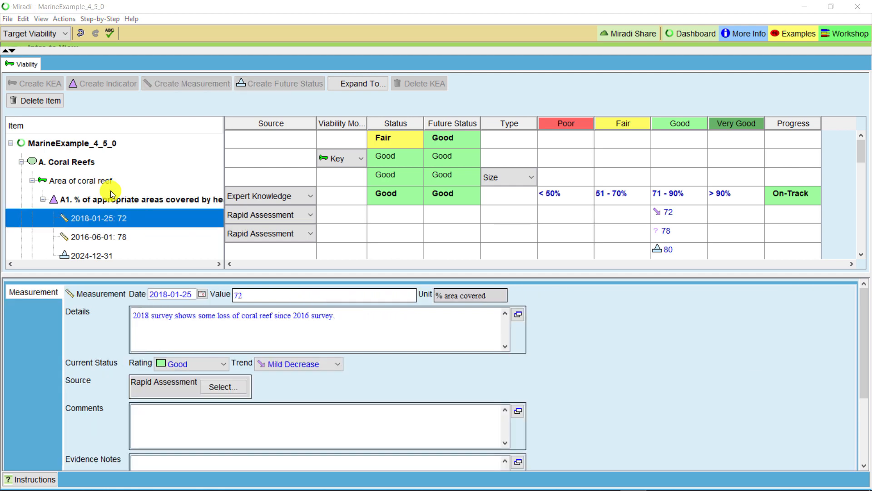
pyautogui.click(76, 184)
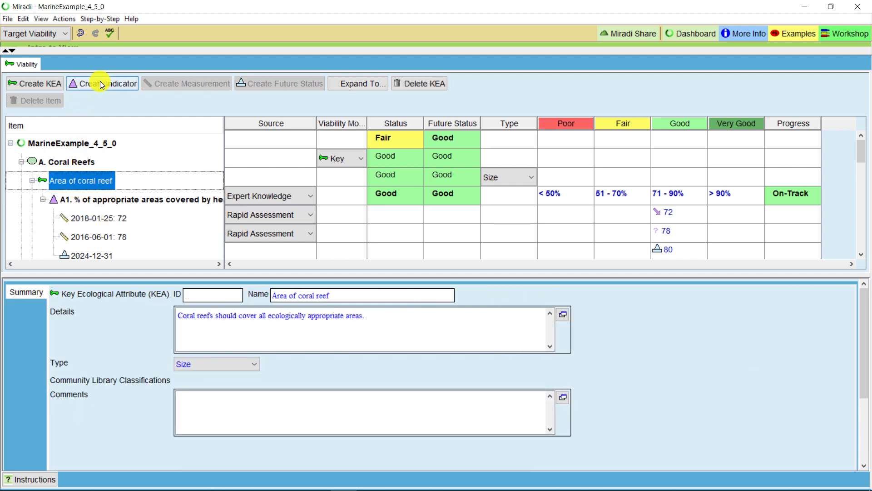
pyautogui.click(106, 199)
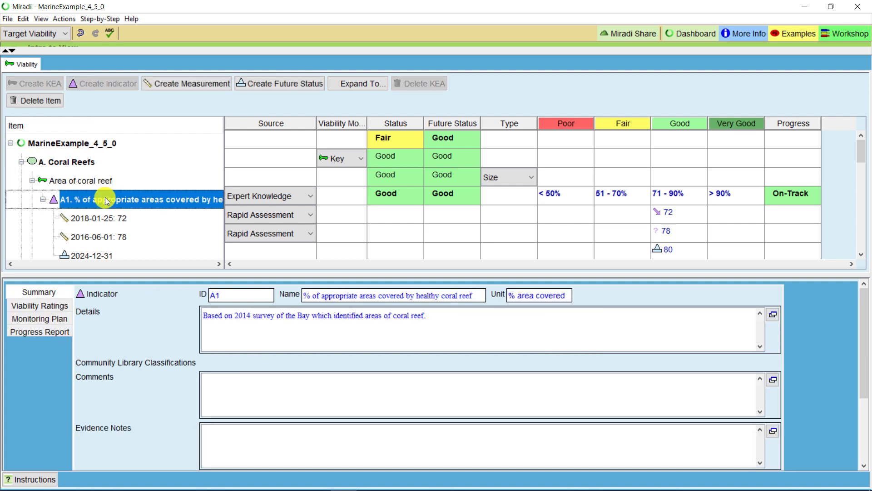
# - Check the viability mode options of the Coral Reefs target and show the 2018-01-25 measurement under indicator A1
pyautogui.click(68, 162)
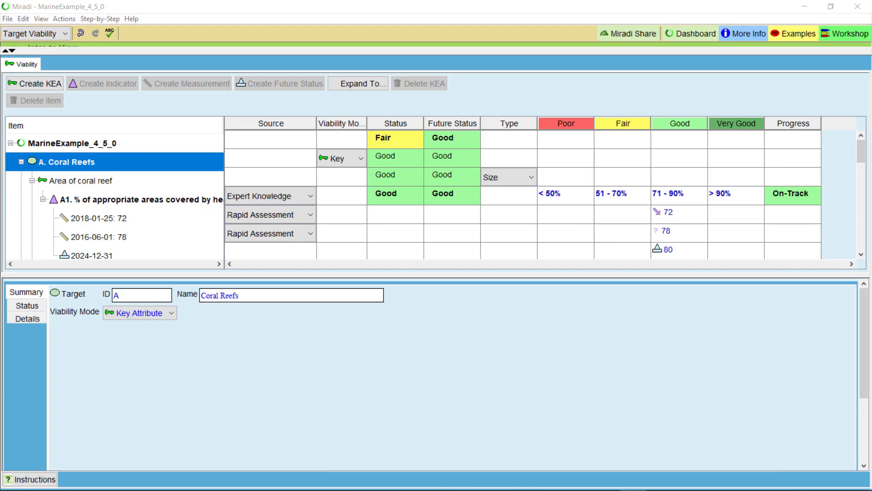
pyautogui.click(170, 316)
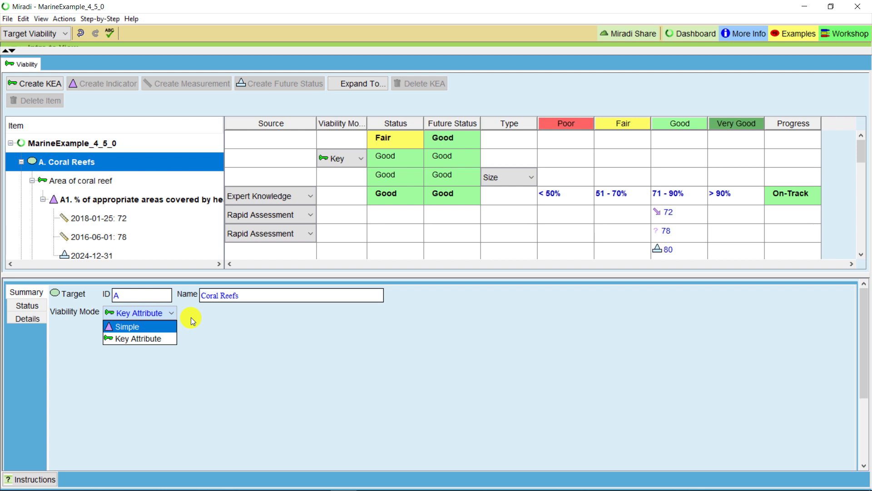
pyautogui.click(191, 317)
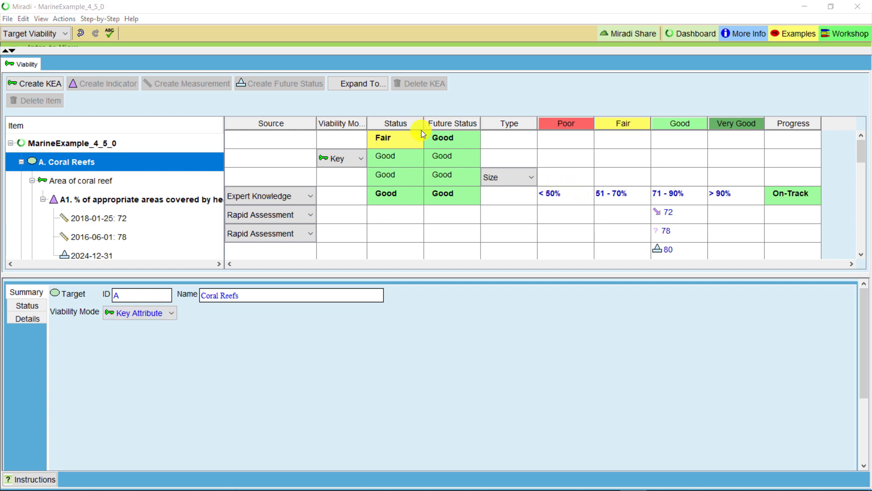
pyautogui.click(99, 219)
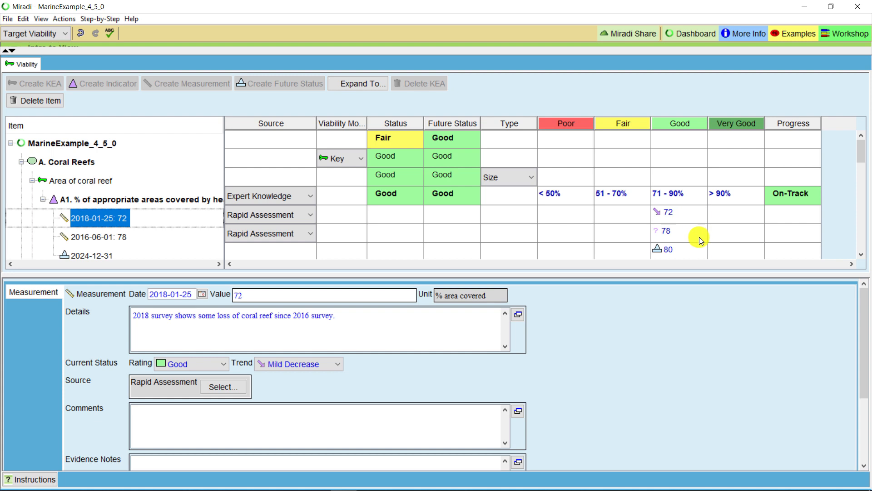
# - Switch to the Threat Ratings view and examine the Coral Reefs rating for Unsustainable Fishing By Locals, including its Scope definitions
pyautogui.click(62, 34)
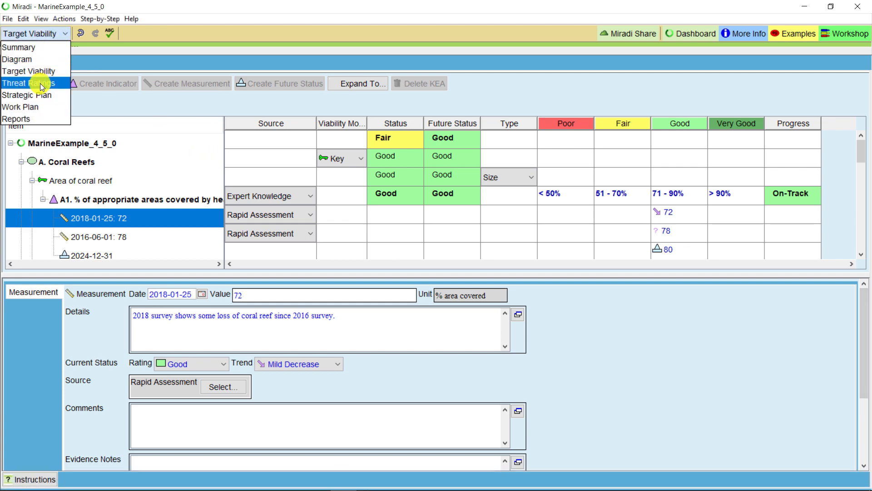
pyautogui.click(37, 82)
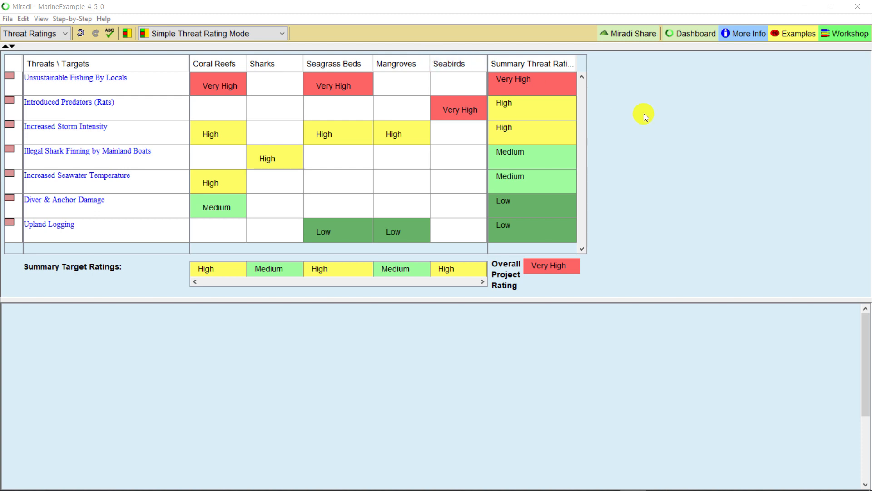
pyautogui.click(220, 83)
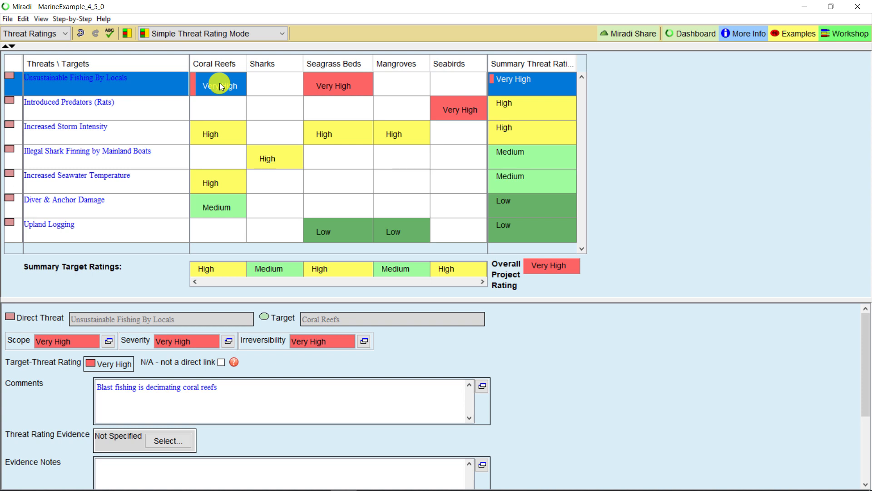
pyautogui.click(108, 341)
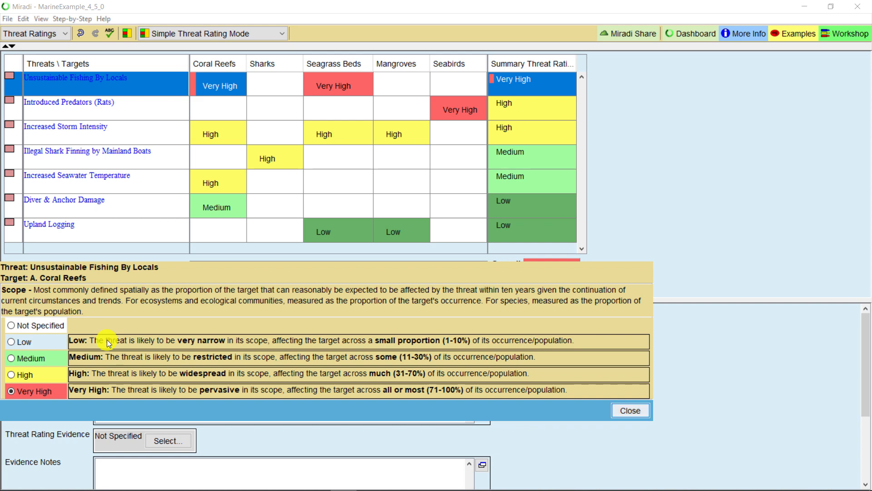
pyautogui.click(107, 340)
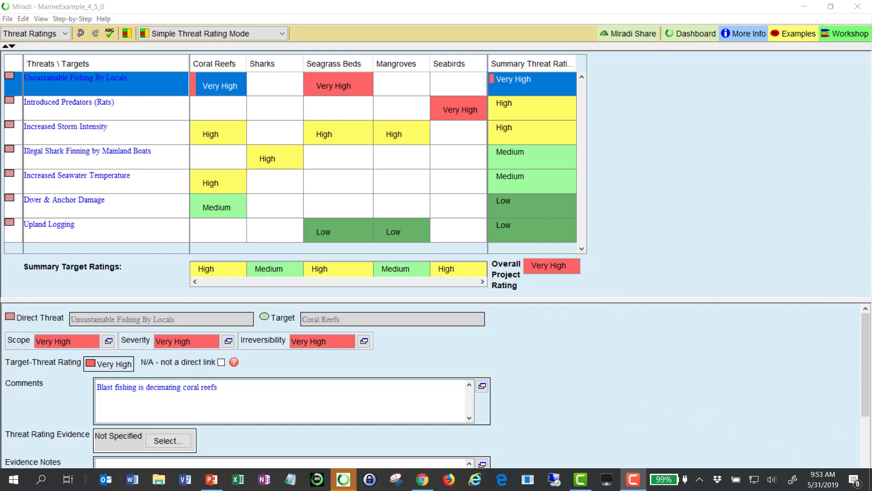
# - Select the summary rating of the Introduced Predators (Rats) threat and look at the available threat rating modes
pyautogui.click(547, 109)
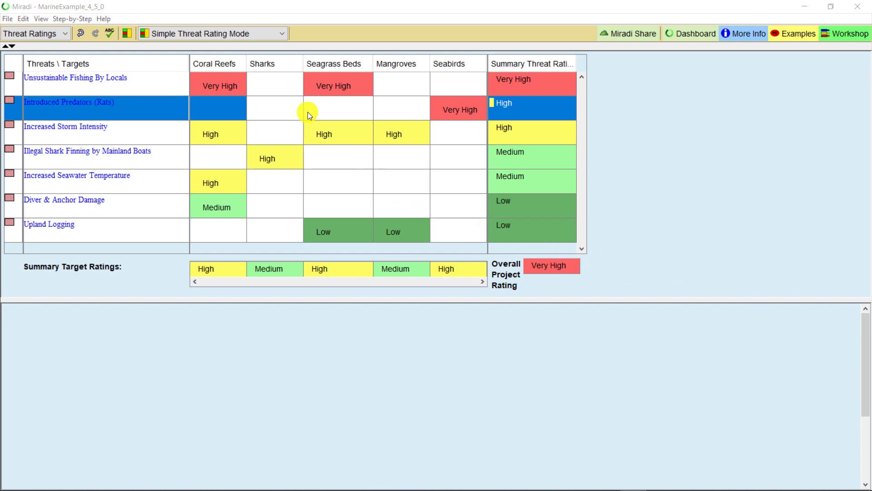
pyautogui.click(280, 32)
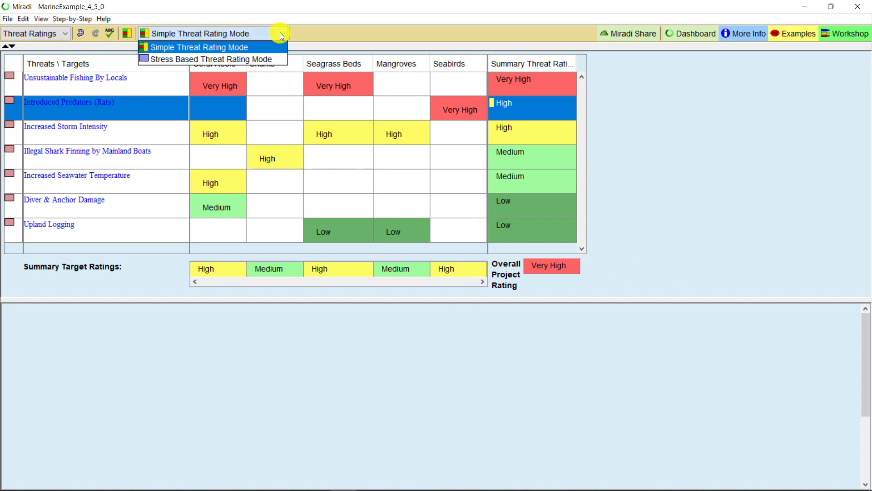
pyautogui.click(279, 33)
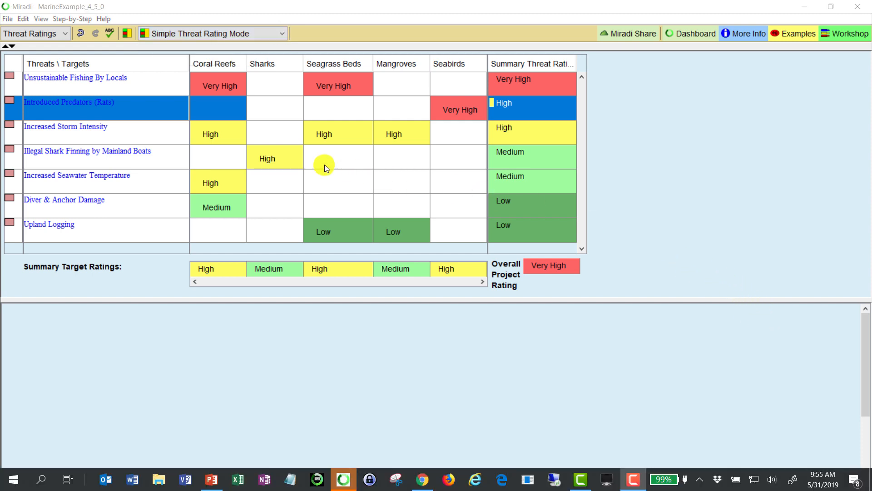
# - Switch to the Strategic Plan view and go from the action plan to the monitoring plan
pyautogui.click(61, 35)
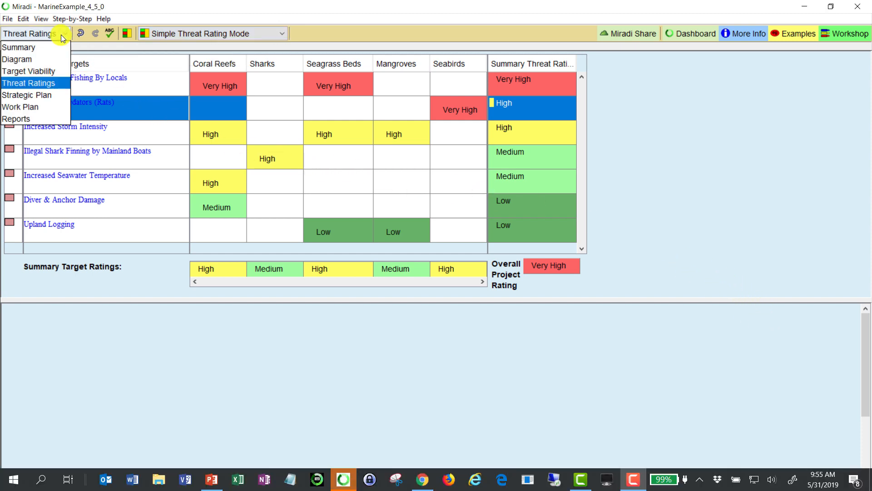
pyautogui.click(48, 94)
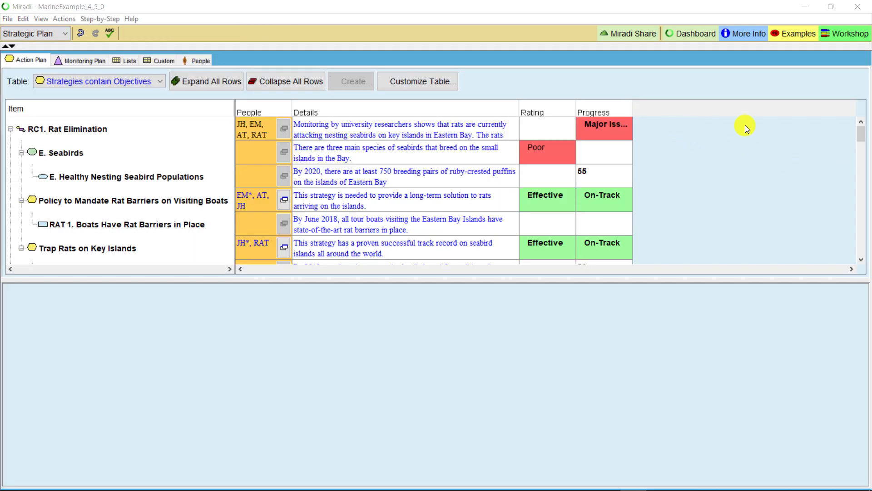
pyautogui.click(88, 60)
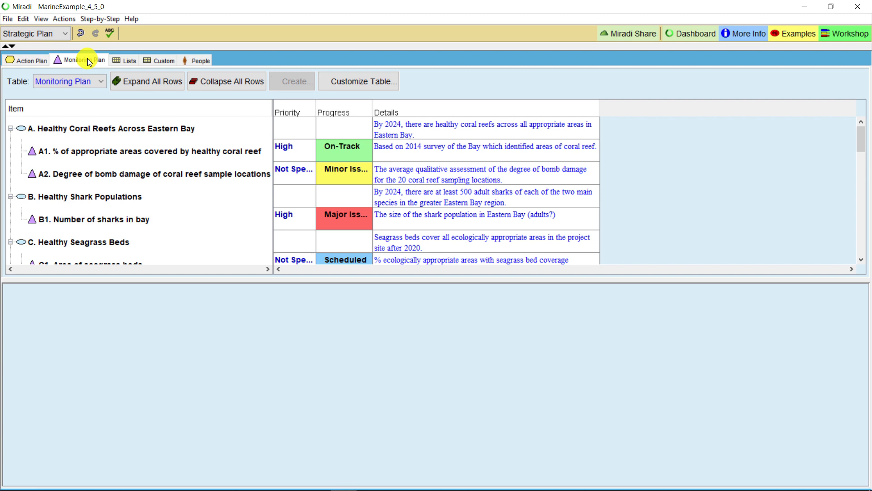
# - Create a blank custom strategic plan table with rows for Goal, Objective, Indicator, Measurement and Future Status
pyautogui.click(175, 60)
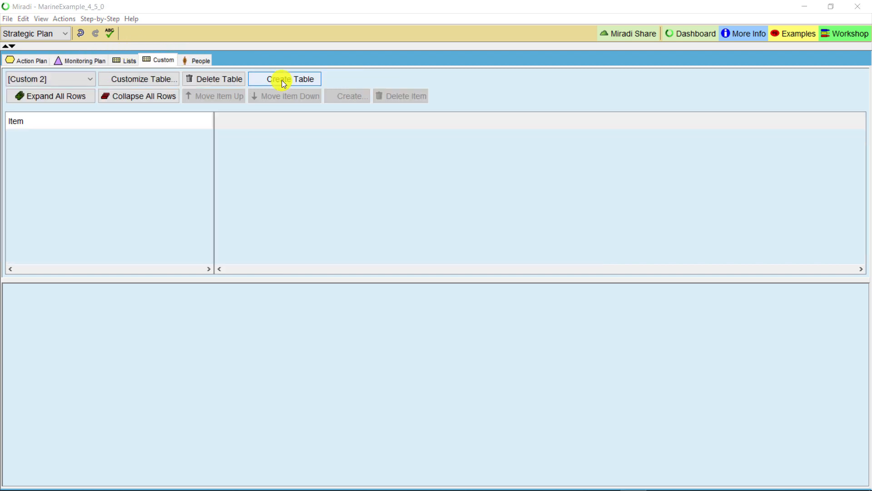
pyautogui.click(283, 81)
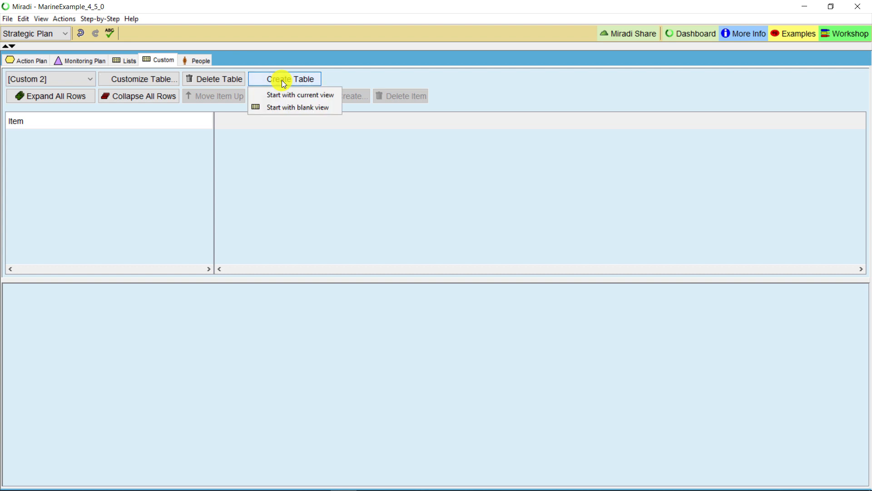
pyautogui.click(285, 109)
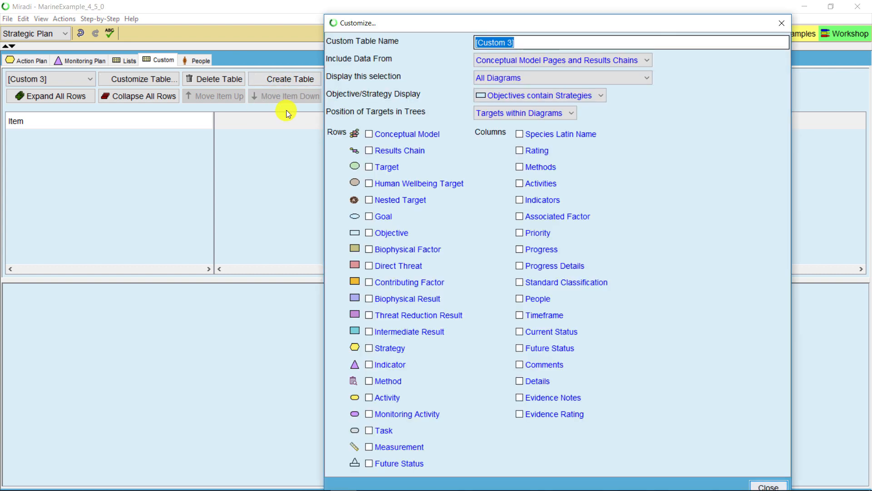
pyautogui.click(371, 217)
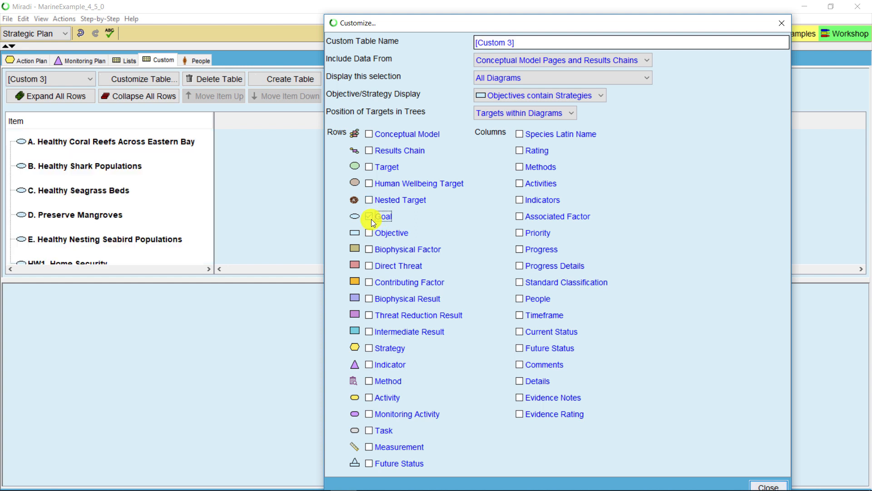
pyautogui.click(371, 234)
pyautogui.click(369, 365)
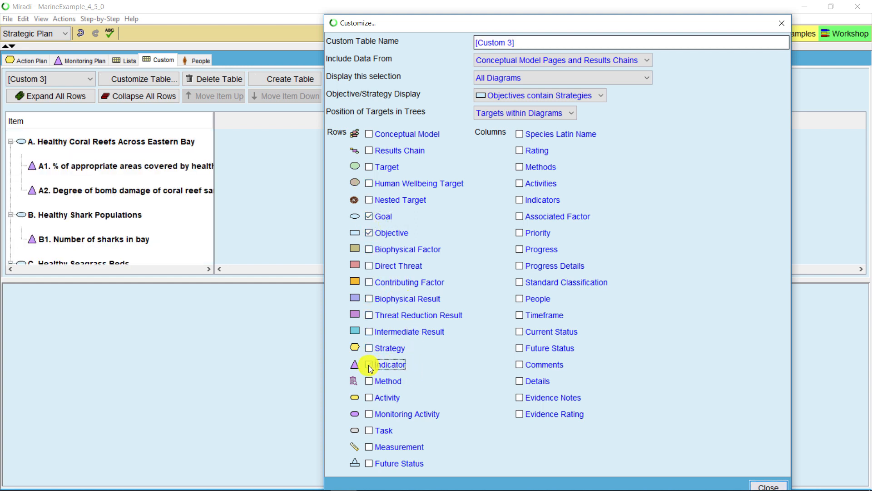
pyautogui.click(372, 446)
pyautogui.click(372, 462)
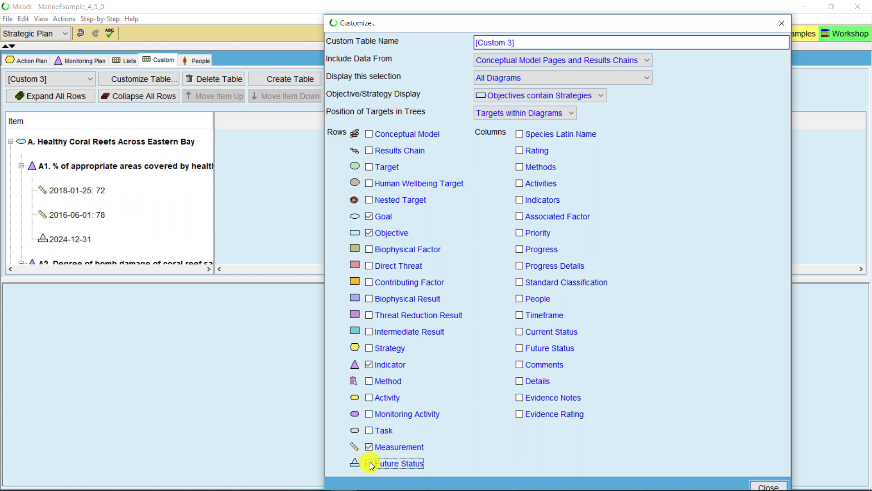
# - Add the Progress, Progress Details, Current Status and Details columns to the custom table and close its customization
pyautogui.click(521, 249)
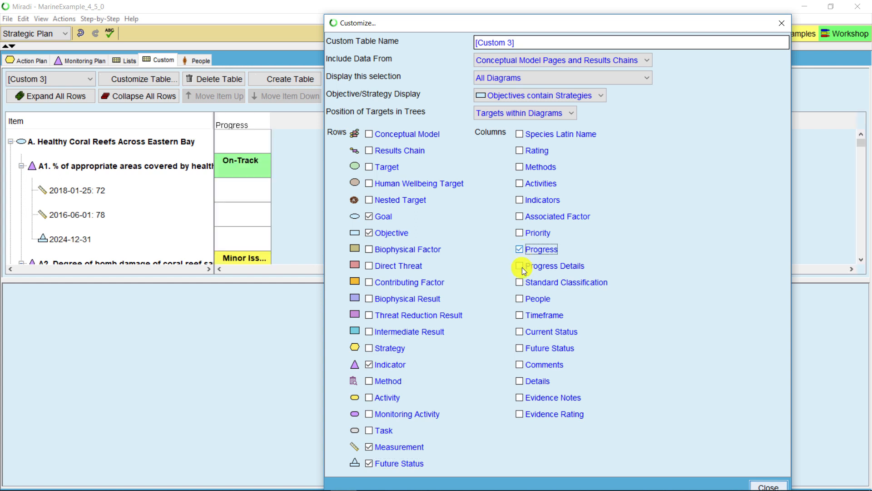
pyautogui.click(521, 267)
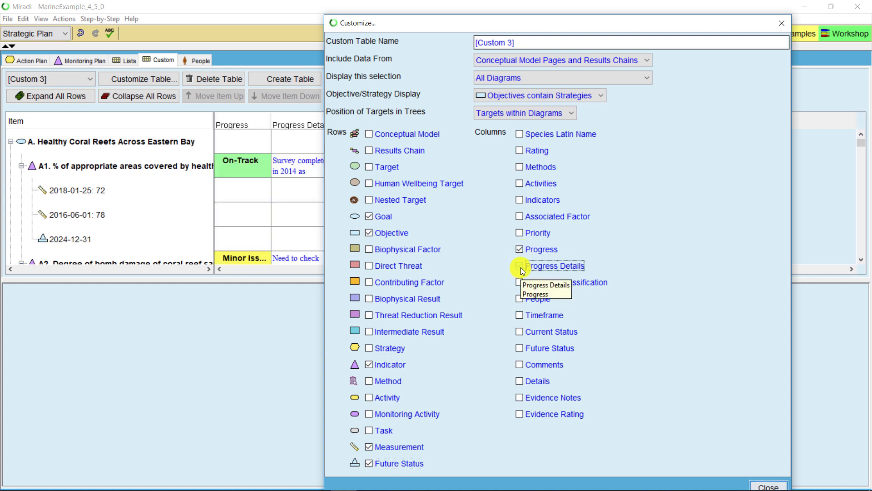
pyautogui.click(520, 331)
pyautogui.click(522, 383)
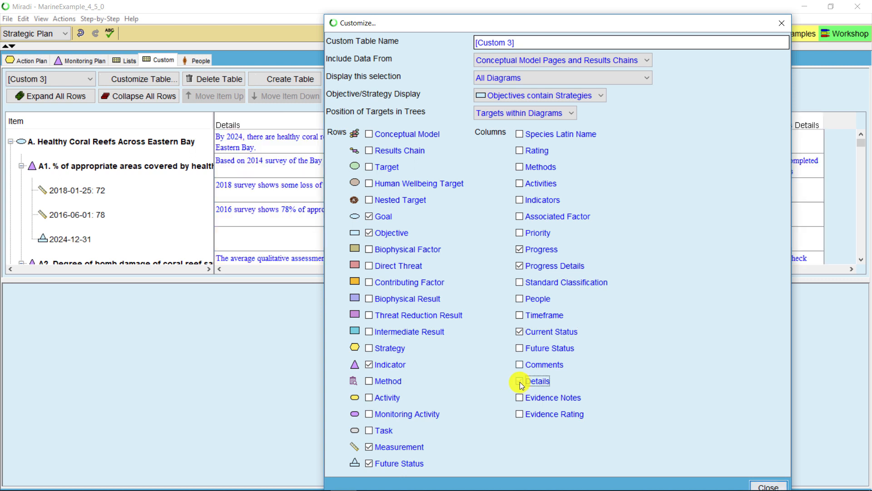
pyautogui.click(768, 487)
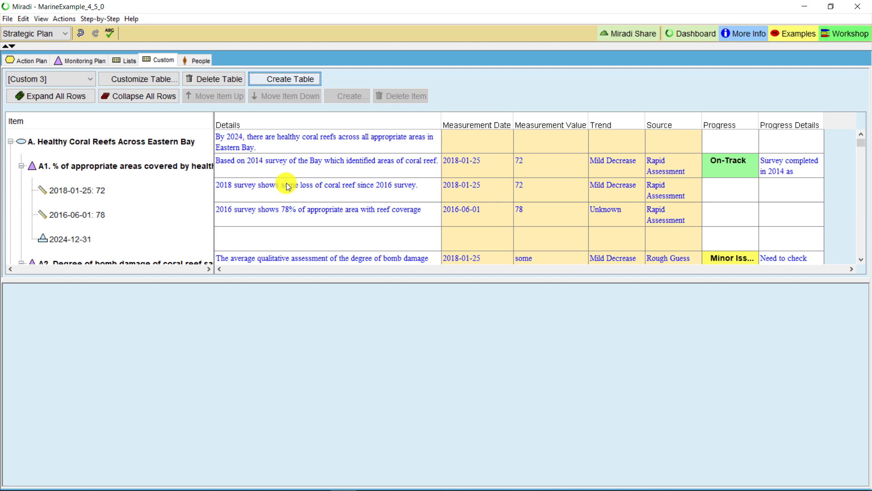
# - Rename the custom table as "New Custom Strat Plan View"
pyautogui.click(150, 79)
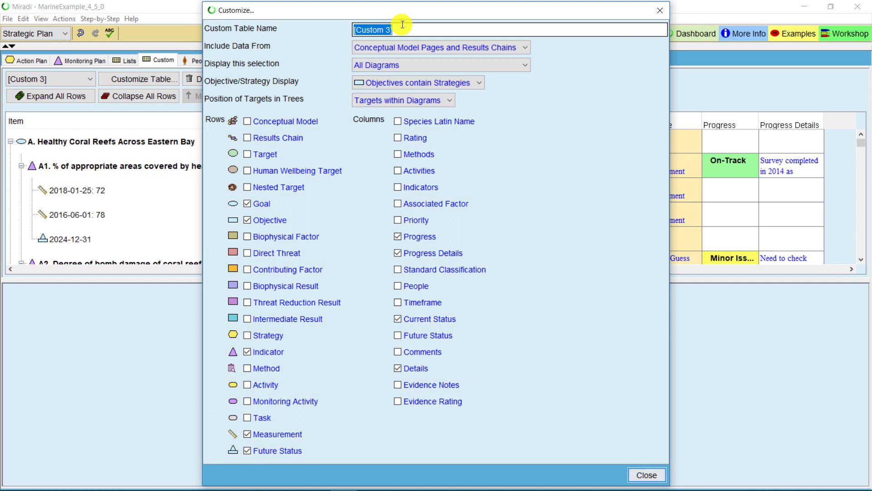
pyautogui.write('New Custom Strat Plan View')
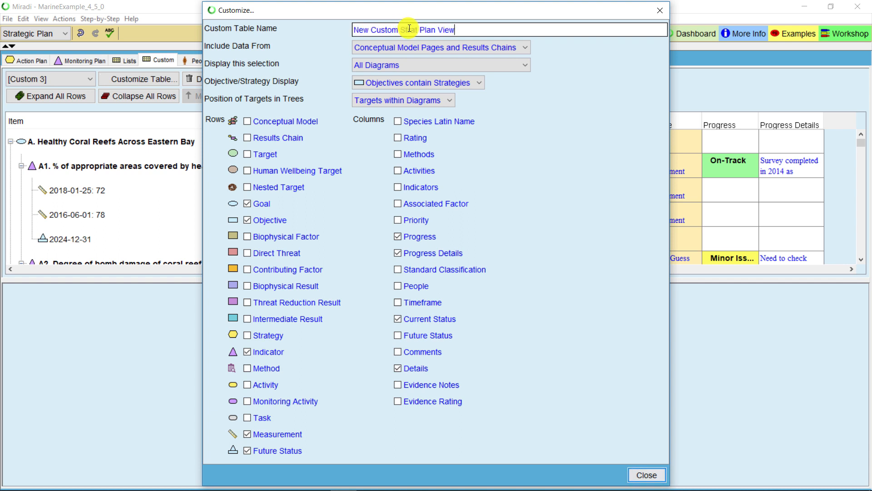
pyautogui.click(648, 474)
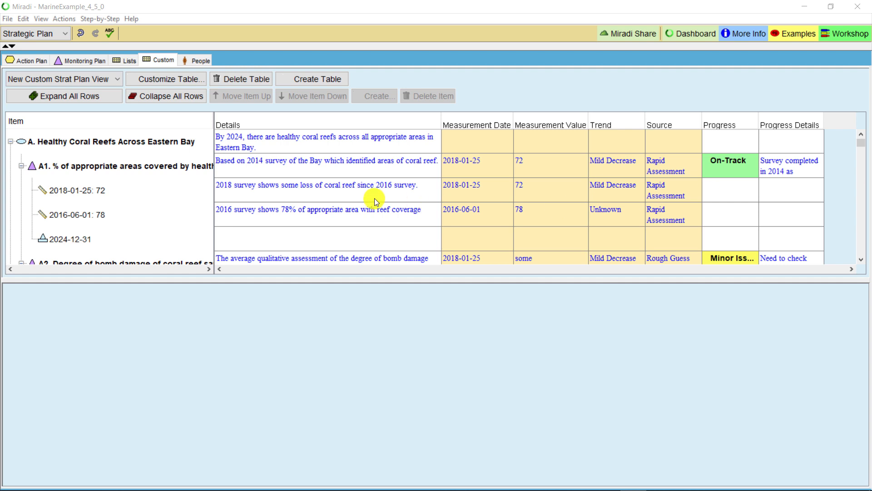
# - Review the details of indicator A1 and the Healthy Coral Reefs Across Eastern Bay goal in the custom table
pyautogui.click(90, 169)
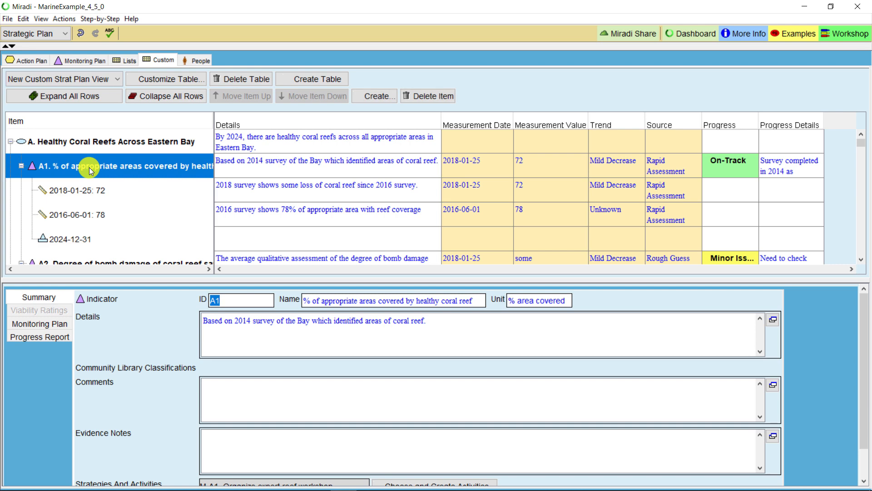
pyautogui.click(96, 141)
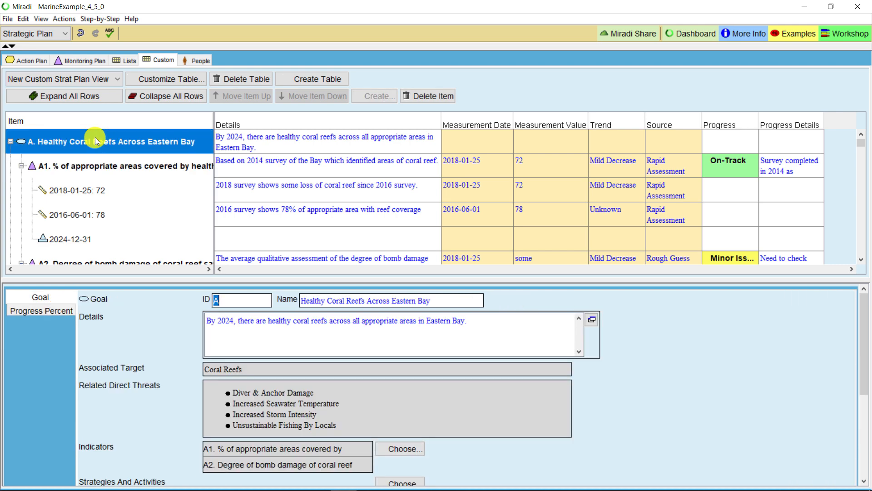
# - Examine the details of the 2018-01-25 measurement under indicator A1 in the custom table
pyautogui.click(74, 193)
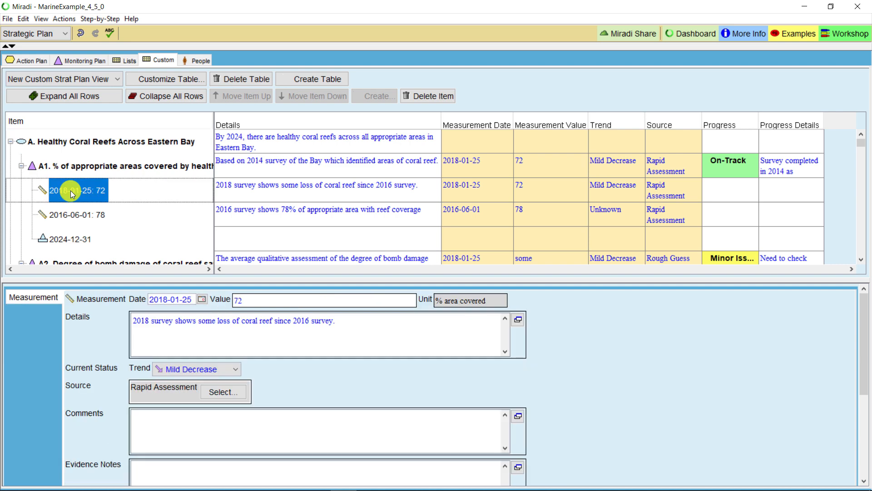
pyautogui.click(345, 327)
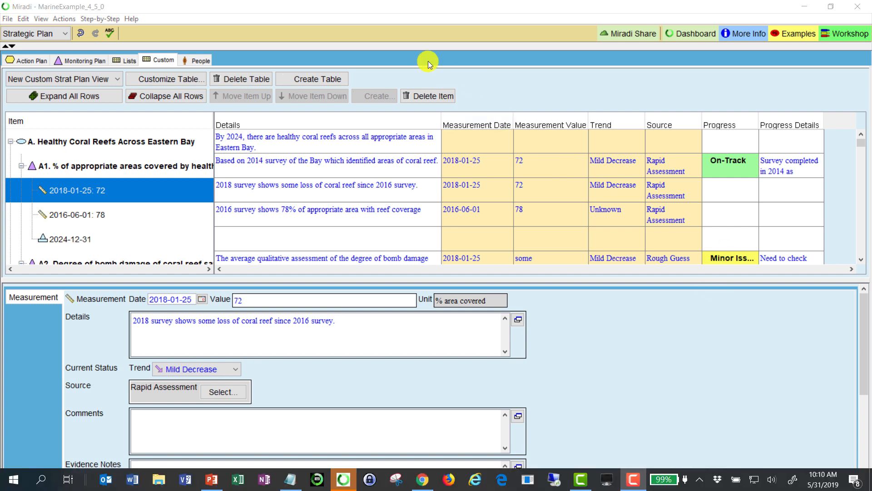
# - Check the file formats available for exporting the current page and choose RTF File
pyautogui.click(8, 20)
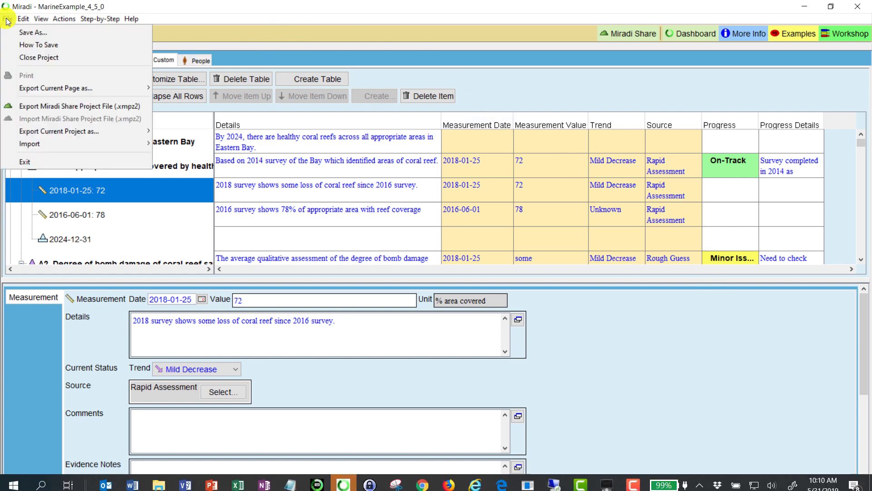
pyautogui.moveTo(81, 93)
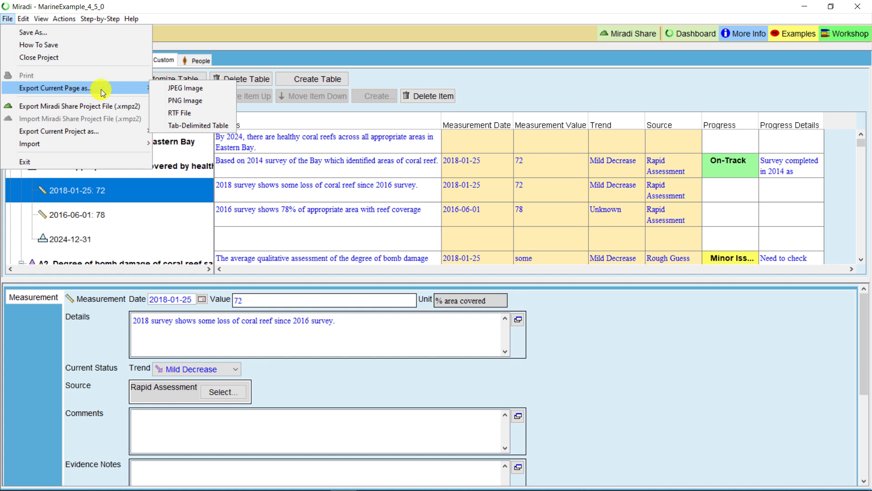
pyautogui.click(198, 110)
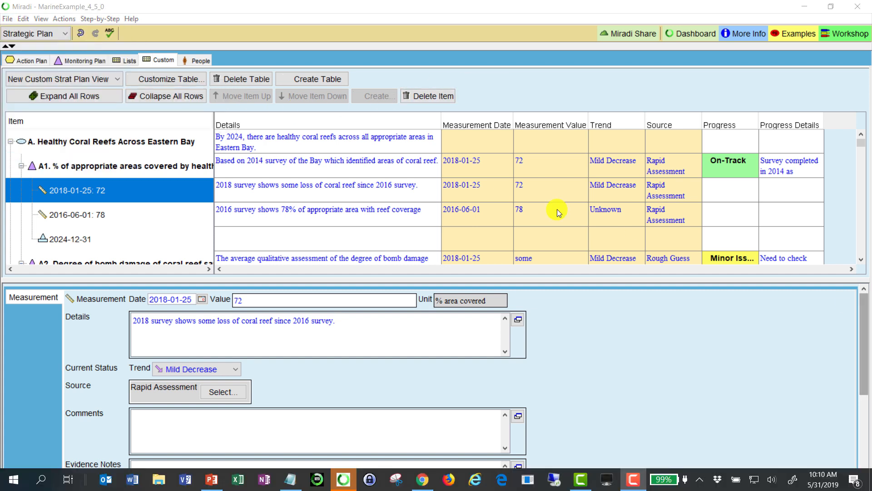
# - Switch to the Work Plan view and check who is assigned to the Policy to Mandate Rat Barriers on Visiting Boats strategy
pyautogui.click(58, 33)
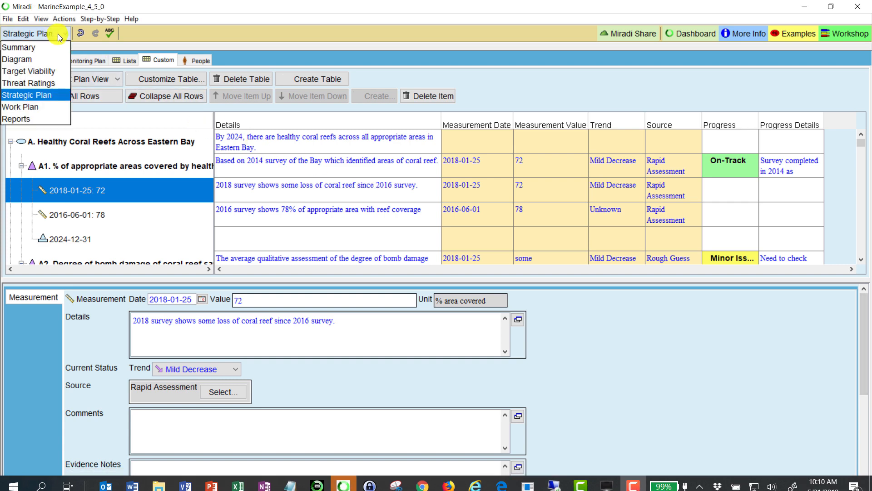
pyautogui.click(33, 107)
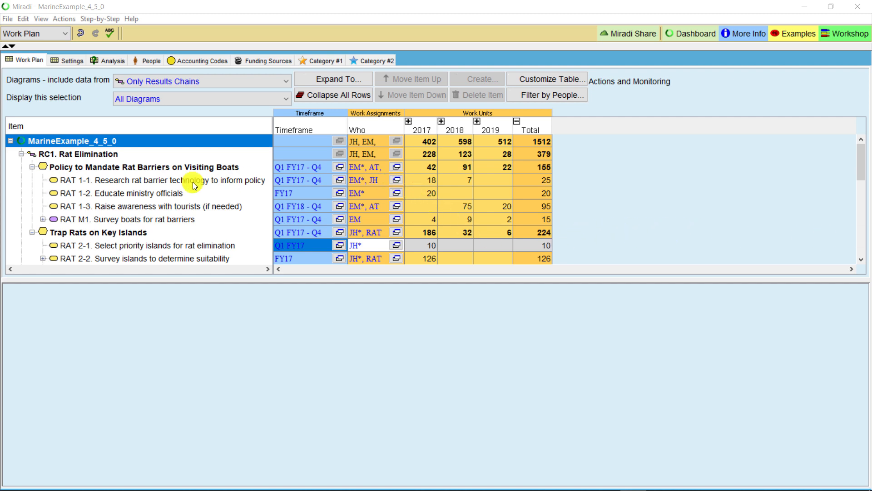
pyautogui.click(396, 167)
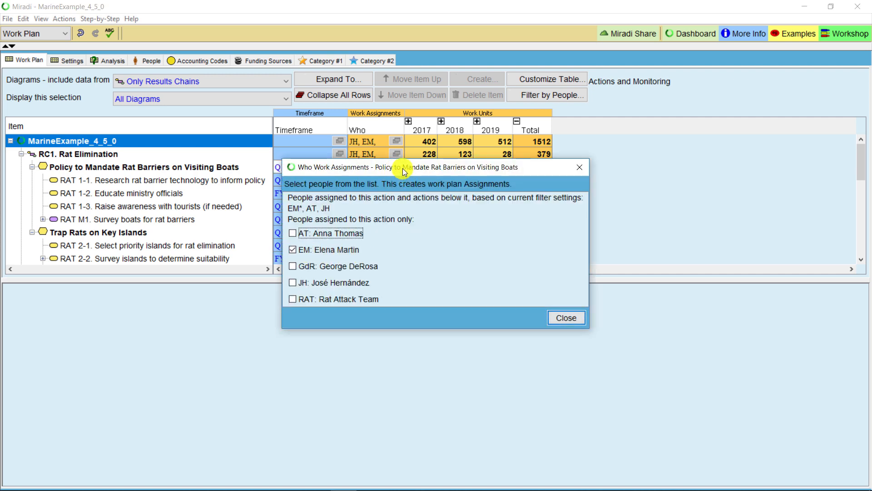
pyautogui.moveTo(403, 169); pyautogui.dragTo(498, 189)
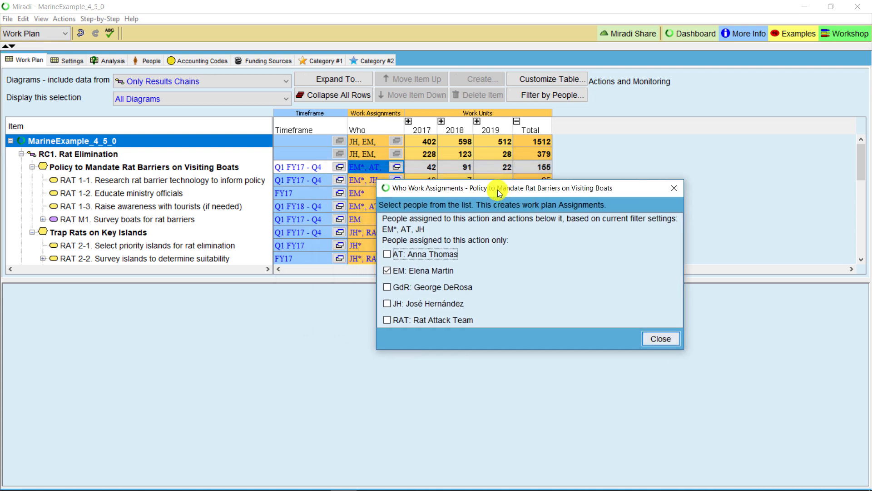
pyautogui.click(662, 339)
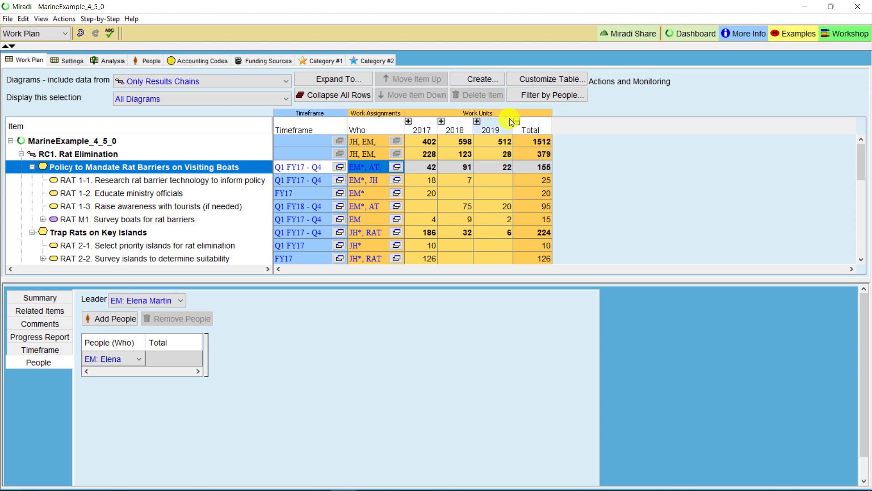
# - Show Assignments rows in the work plan table and inspect the 2018 work units of the people assigned to RAT 1-1
pyautogui.click(552, 77)
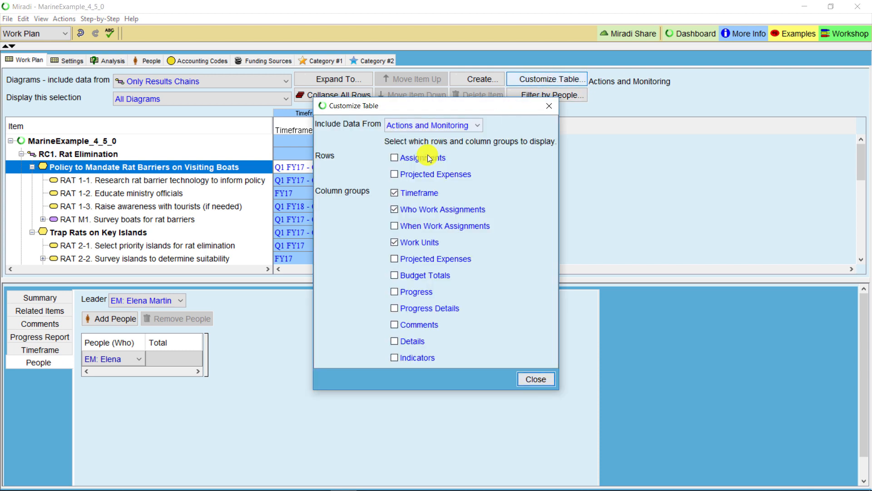
pyautogui.click(394, 157)
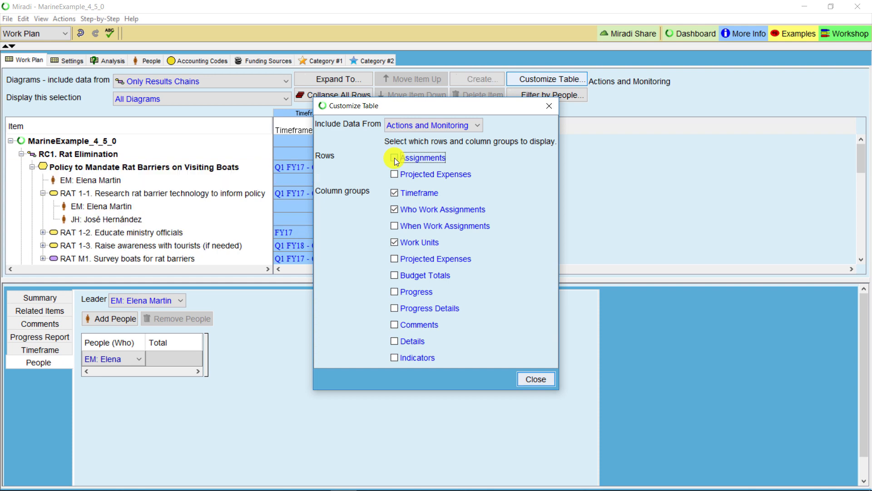
pyautogui.click(533, 379)
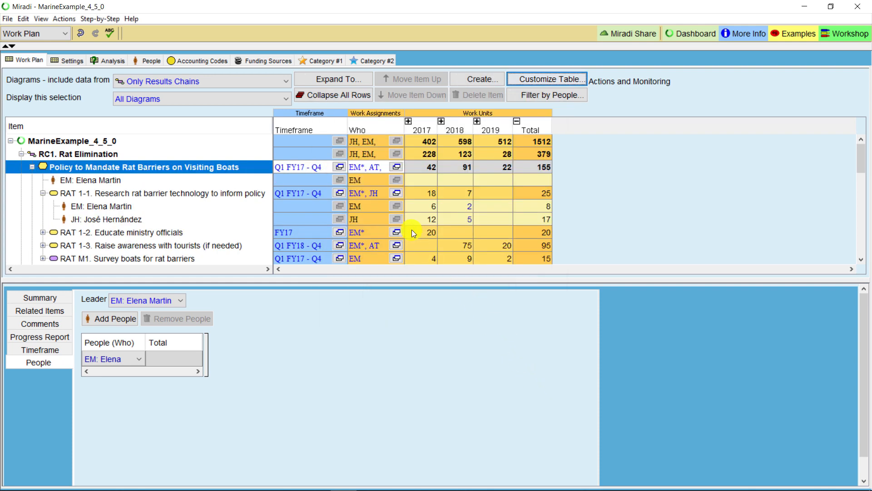
pyautogui.doubleClick(468, 205)
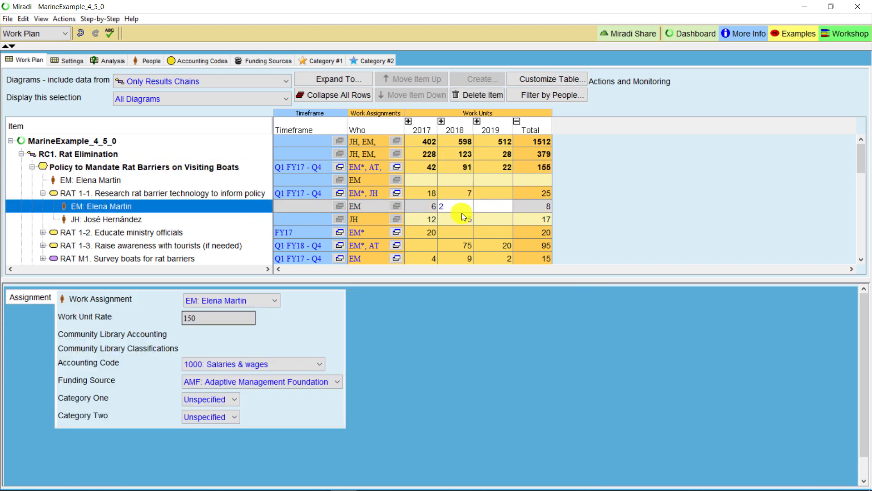
pyautogui.click(458, 217)
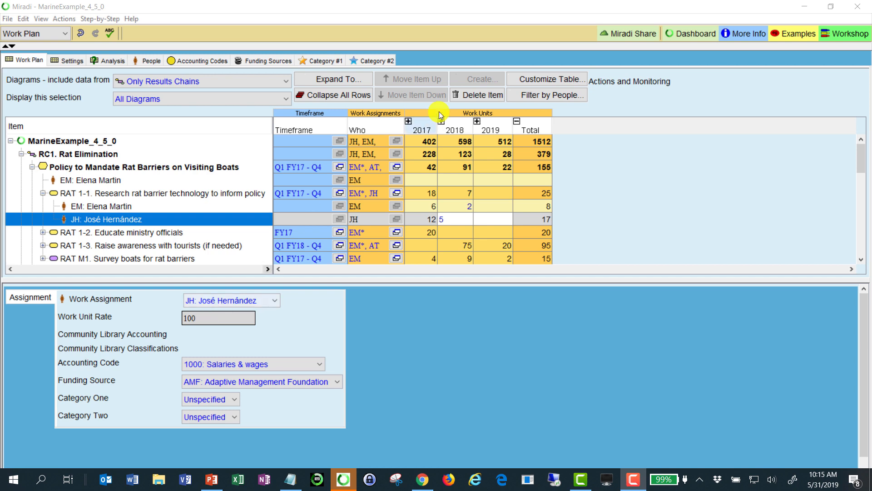
# - Add the Projected Expenses and Budget Totals column groups to the work plan table
pyautogui.click(566, 79)
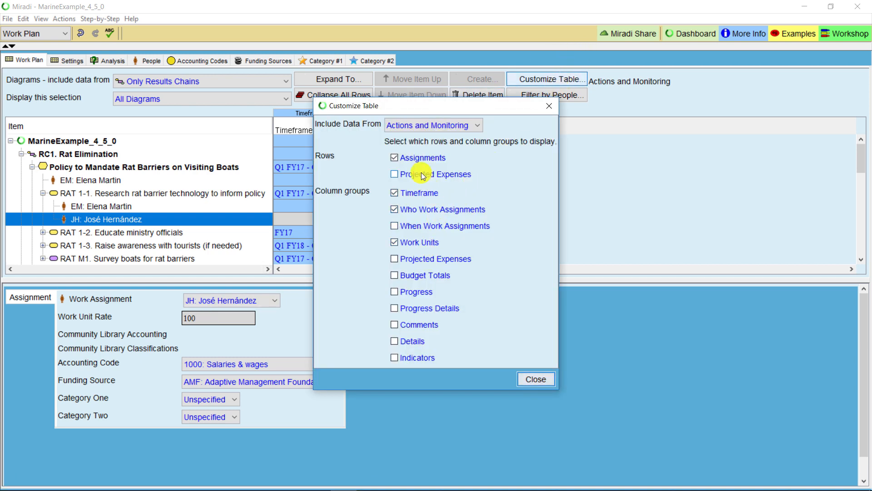
pyautogui.click(417, 260)
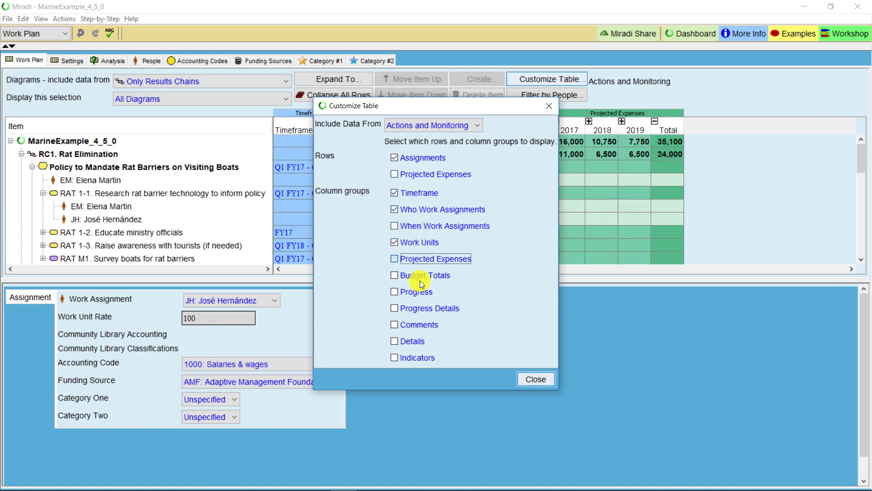
pyautogui.click(419, 276)
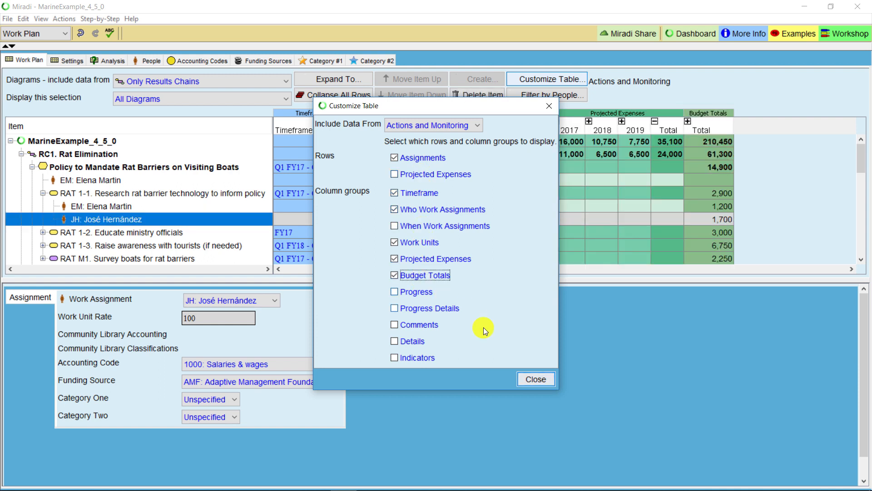
pyautogui.click(537, 381)
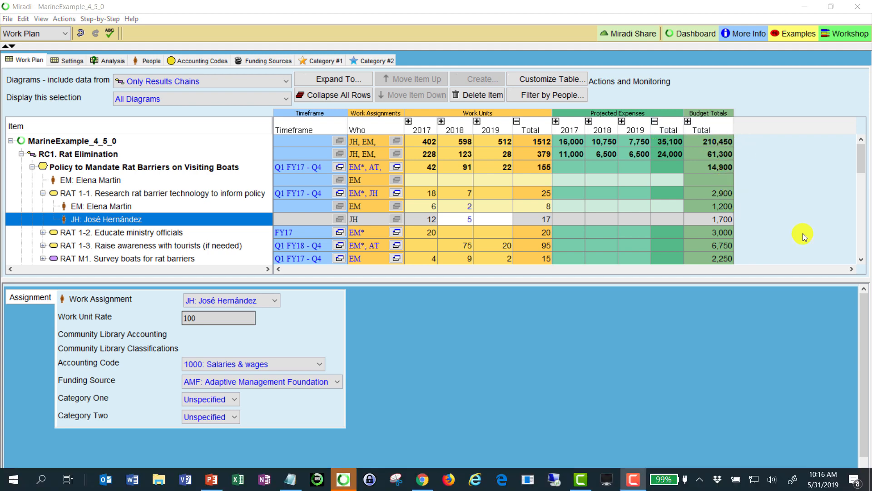
# - Review the work plan totals by people, accounting codes and funding sources
pyautogui.click(143, 60)
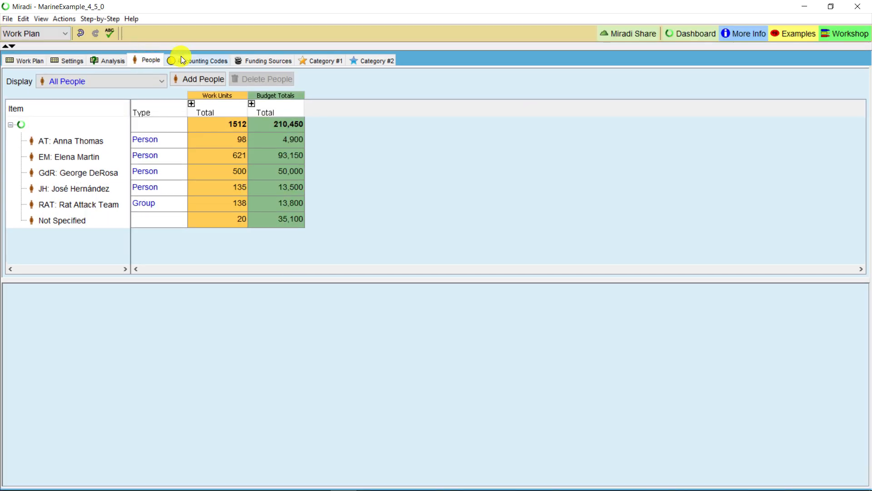
pyautogui.click(190, 64)
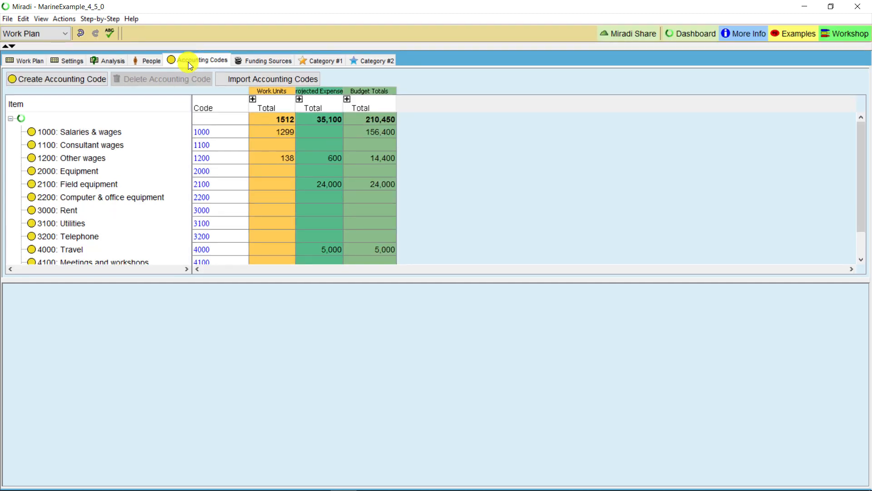
pyautogui.click(258, 63)
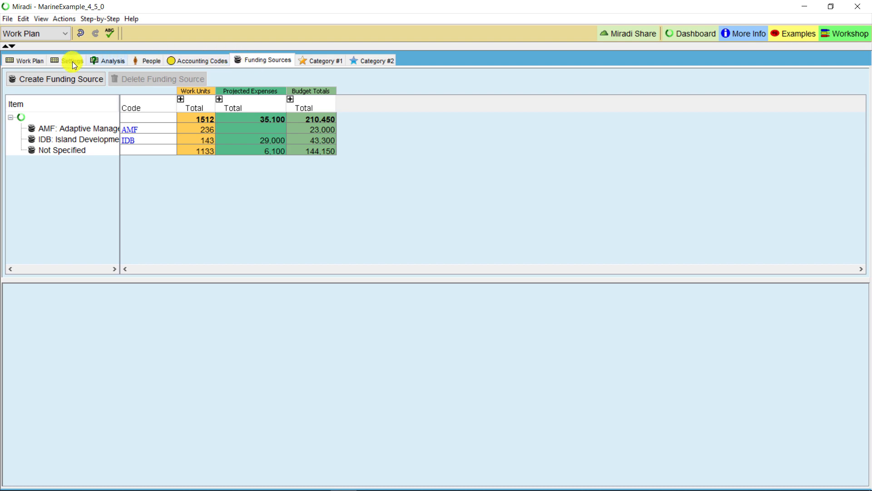
# - Return to the work plan table, expand monitoring activity RAT M1 and enlarge the table area
pyautogui.click(23, 60)
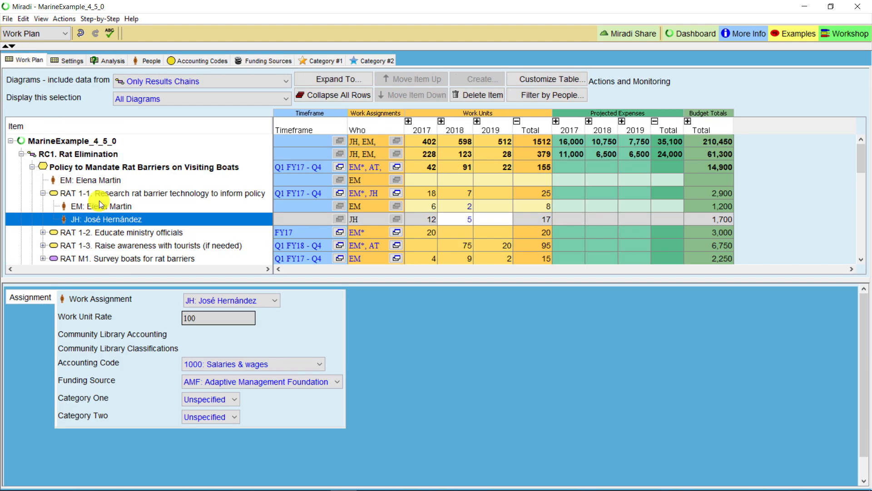
pyautogui.click(42, 257)
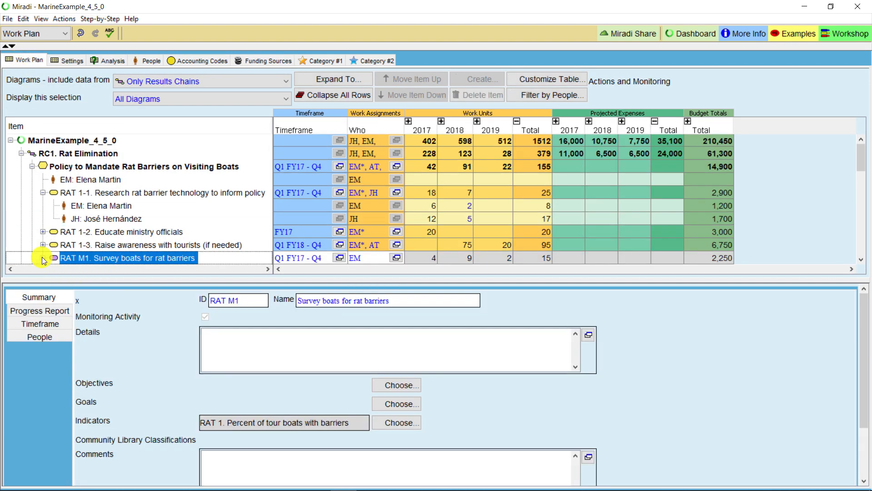
pyautogui.moveTo(75, 283); pyautogui.dragTo(76, 320)
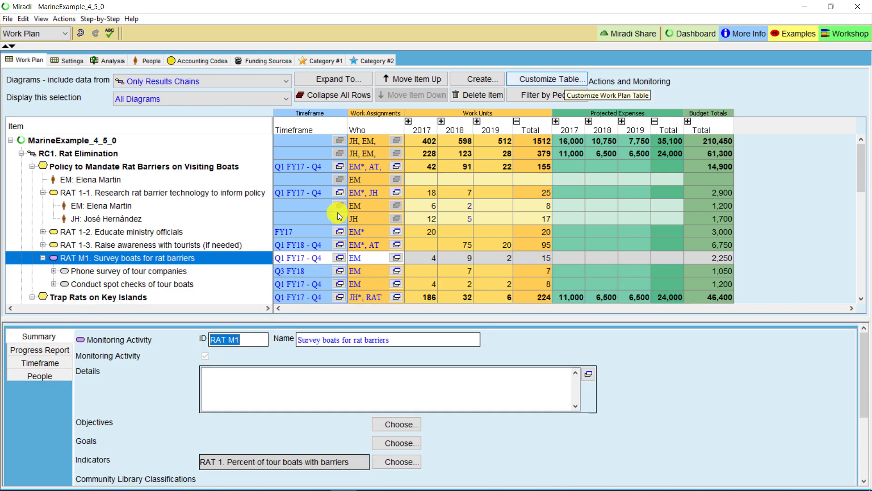
# - Show Projected Expenses rows in the work plan table
pyautogui.click(571, 83)
pyautogui.click(432, 175)
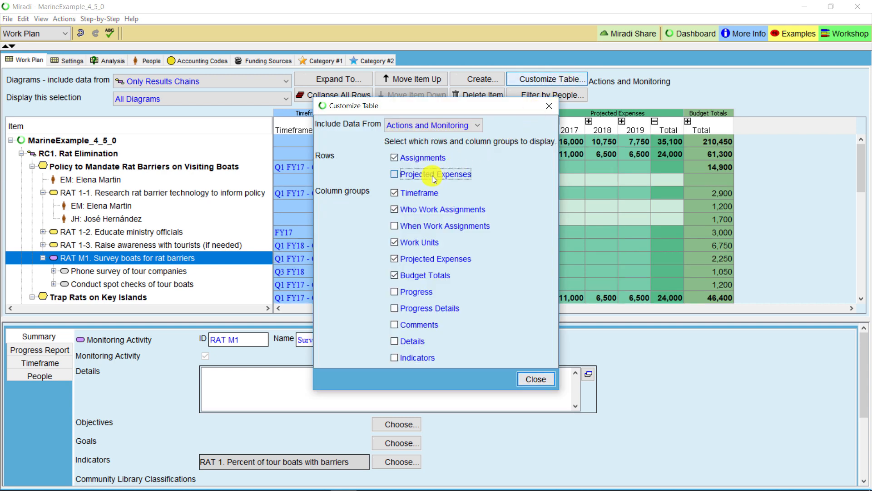
pyautogui.click(535, 380)
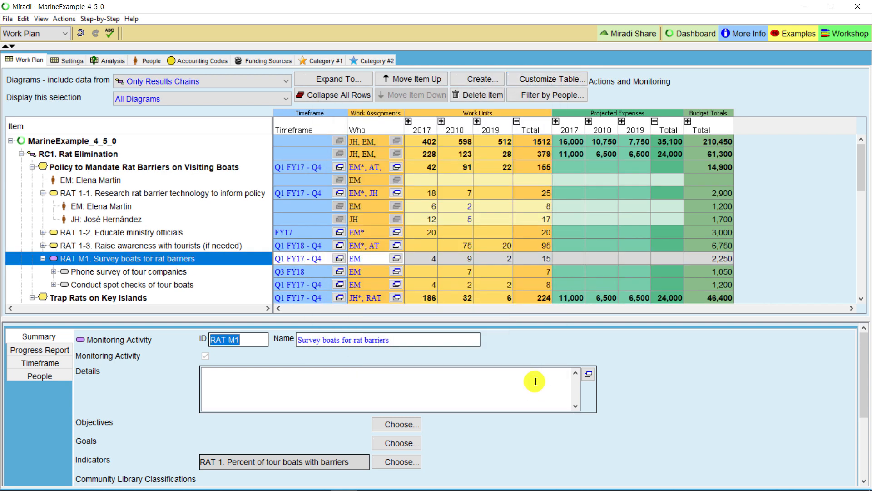
# - Examine the Extra boat rental for M&E expense under RAT M2, including its 2019 amount, accounting code and funding source
pyautogui.scroll(-2, 610, 377)
pyautogui.scroll(-5, 666, 251)
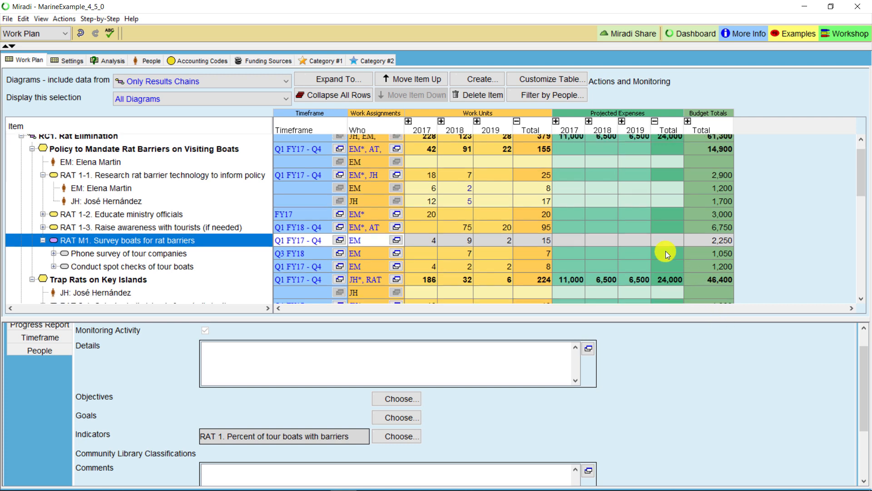
pyautogui.scroll(-5, 671, 248)
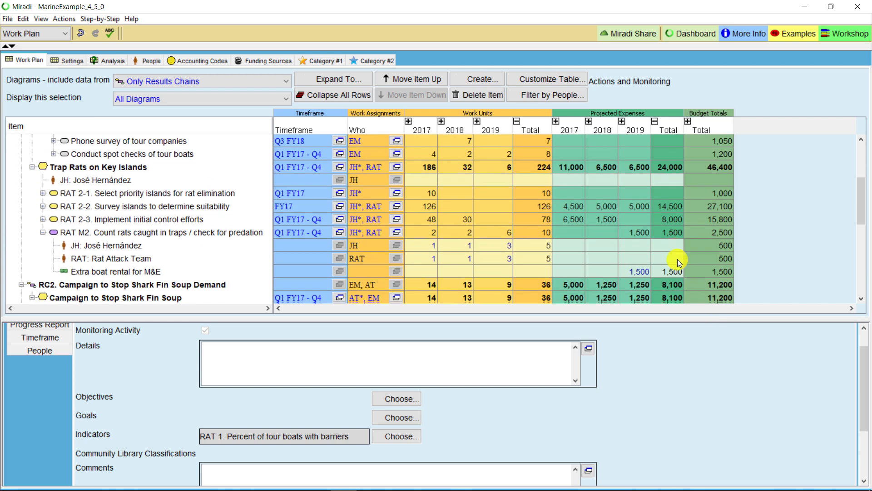
pyautogui.click(642, 271)
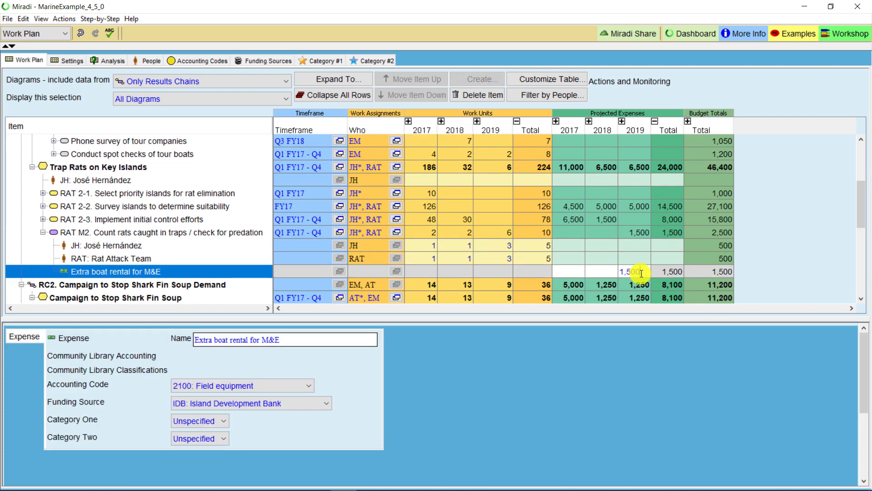
pyautogui.click(308, 385)
pyautogui.click(308, 385)
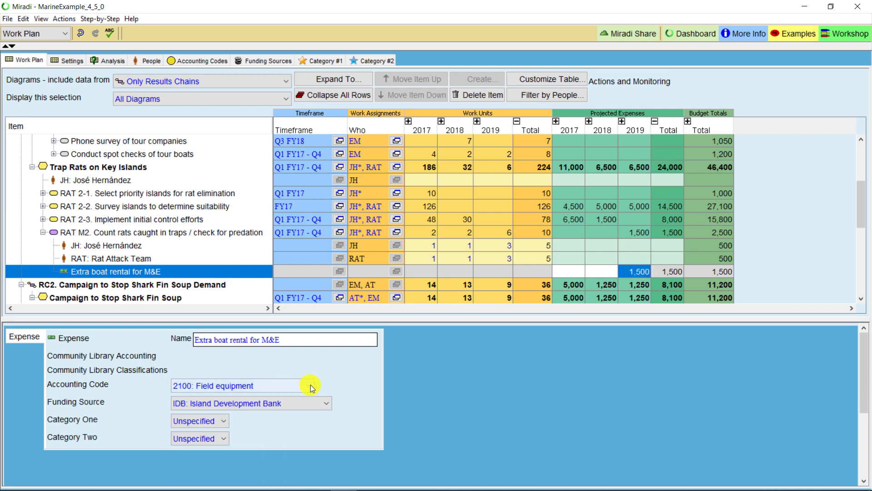
pyautogui.click(322, 400)
pyautogui.click(321, 399)
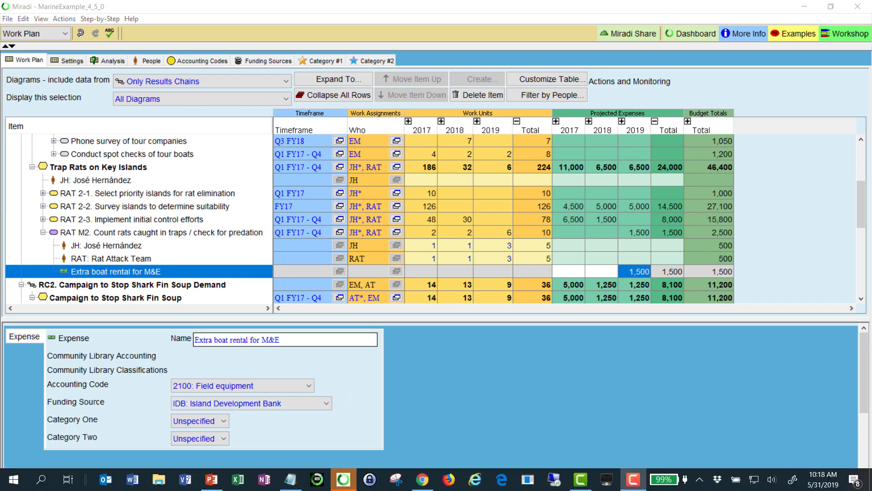
# - Switch to the Reports view and create a new blank report template
pyautogui.click(63, 31)
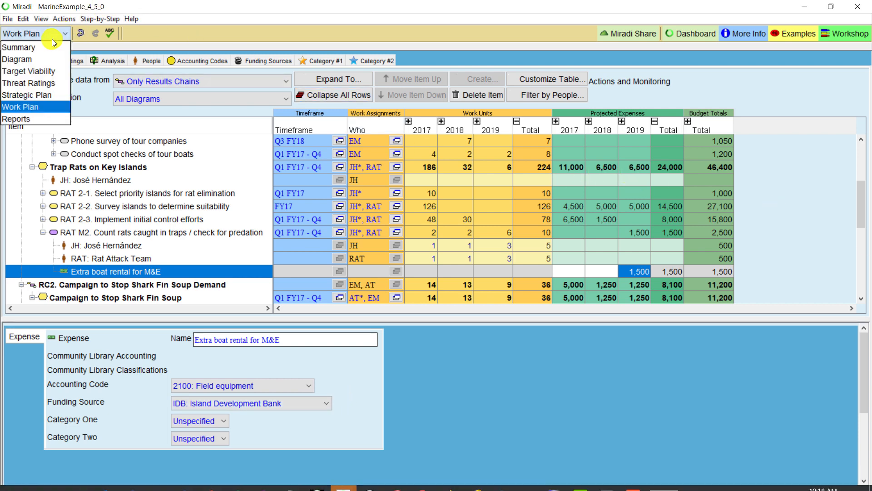
pyautogui.click(36, 117)
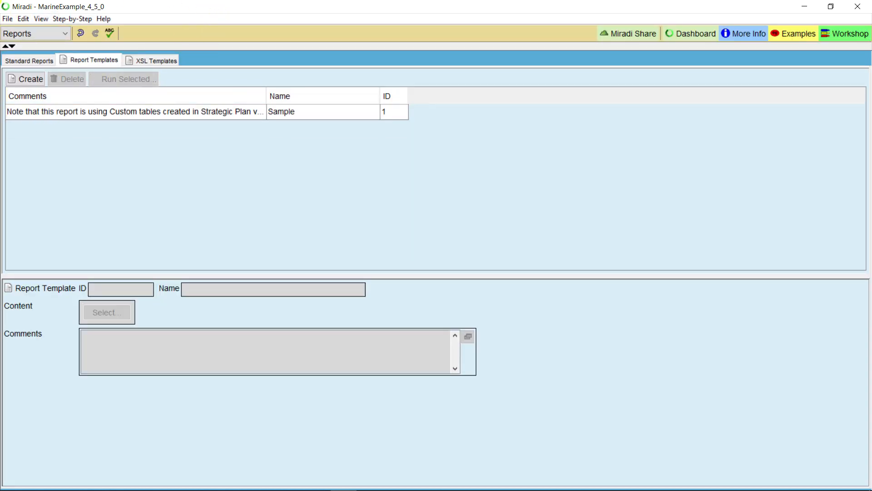
pyautogui.click(26, 81)
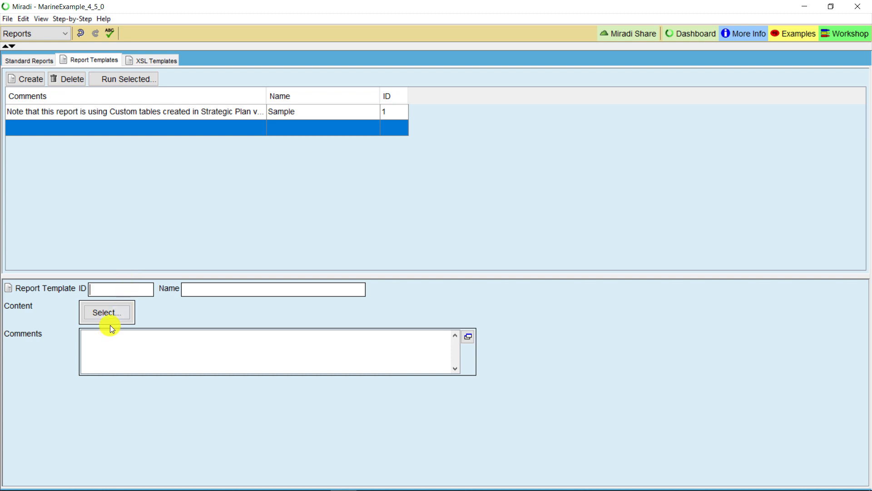
# - Set the new report template's content to the custom table New Custom Strat Plan View
pyautogui.click(108, 312)
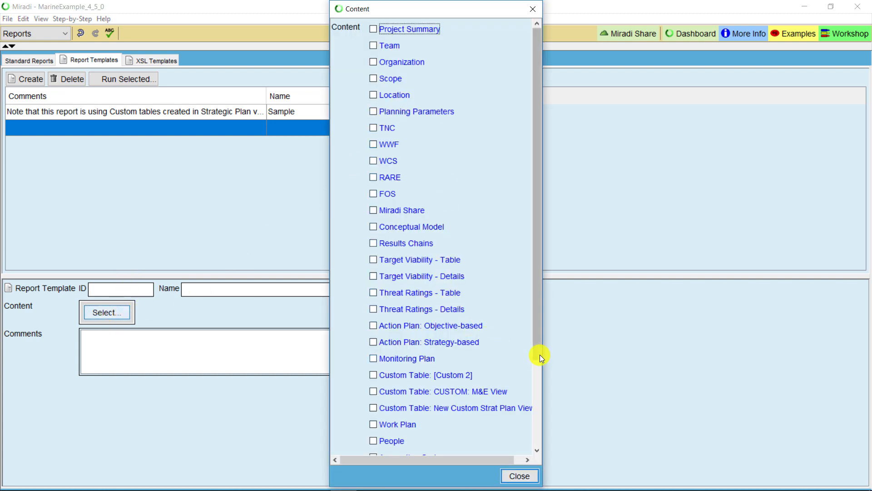
pyautogui.scroll(-1, 541, 357)
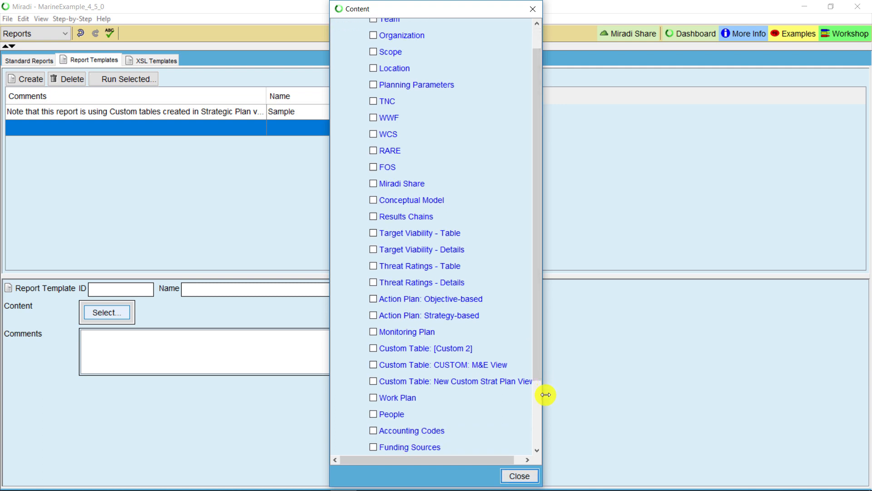
pyautogui.moveTo(546, 396); pyautogui.dragTo(577, 395)
pyautogui.click(374, 381)
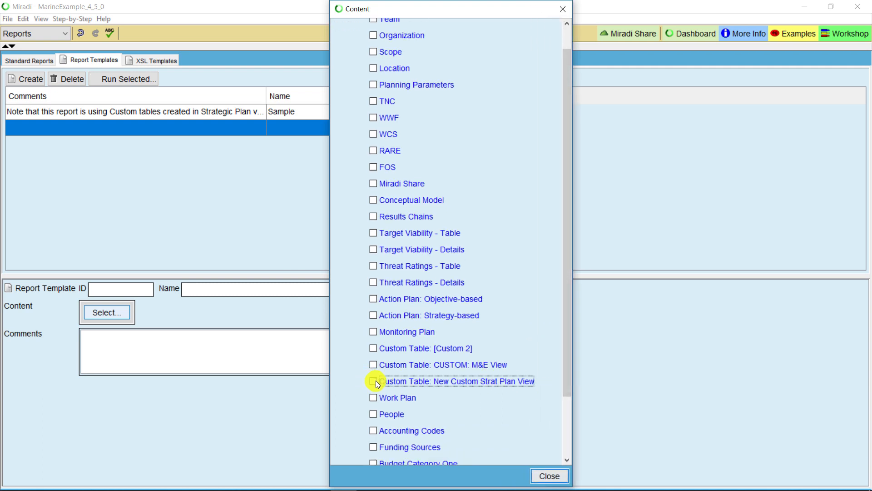
pyautogui.click(551, 476)
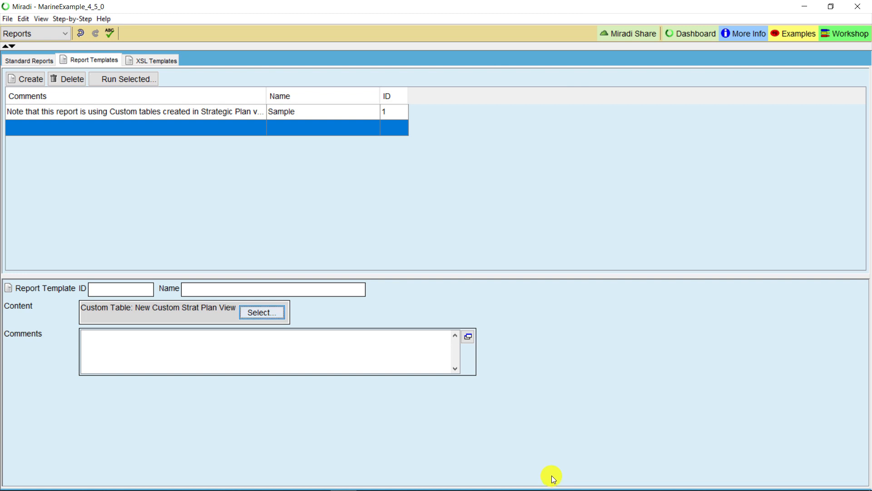
# - Name the report template "new name" and run the selected template
pyautogui.click(207, 290)
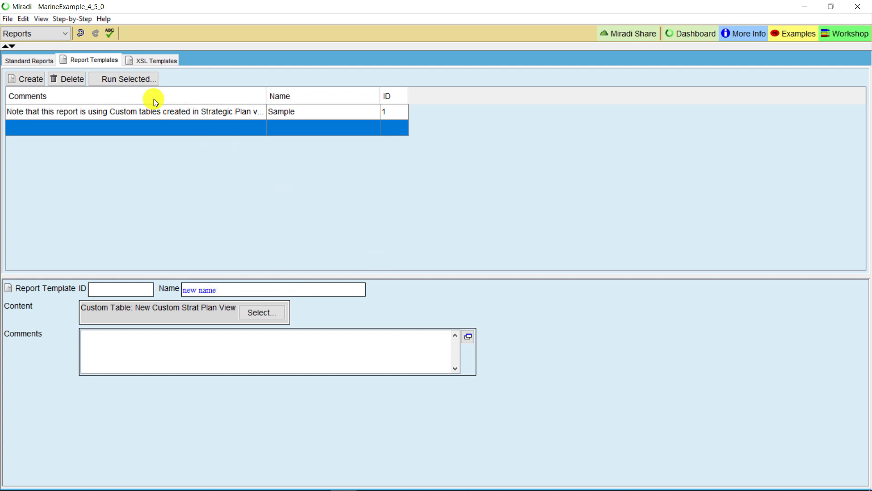
pyautogui.click(129, 78)
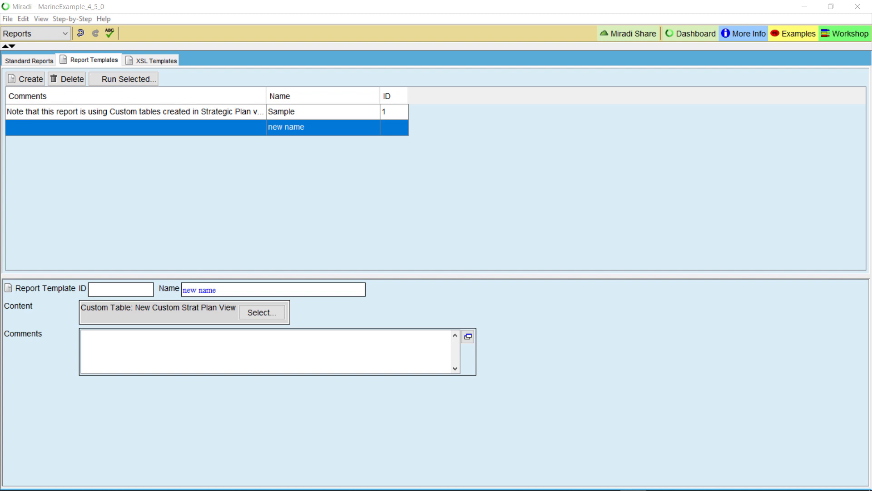
# - Switch from the reports to the Diagram view
pyautogui.click(21, 34)
pyautogui.click(28, 59)
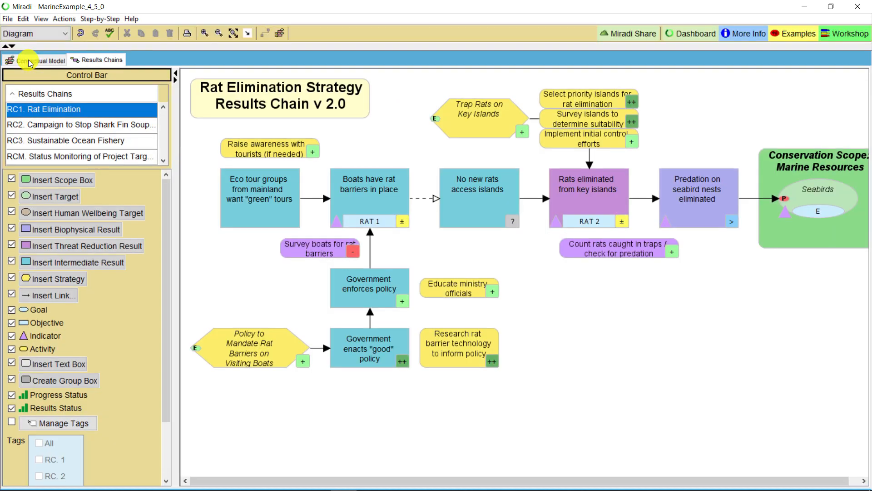